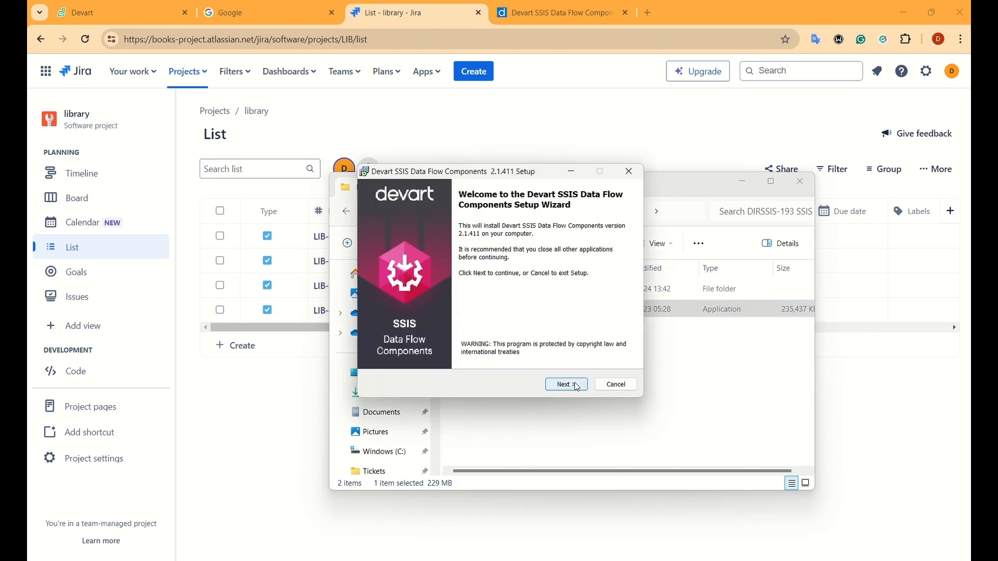
Begin the Devart SSIS Data Flow Components setup, accept the license agreement, and continue to the component selection
{"action": "left_click", "coordinate": [567, 384]}
{"action": "left_click", "coordinate": [367, 349]}
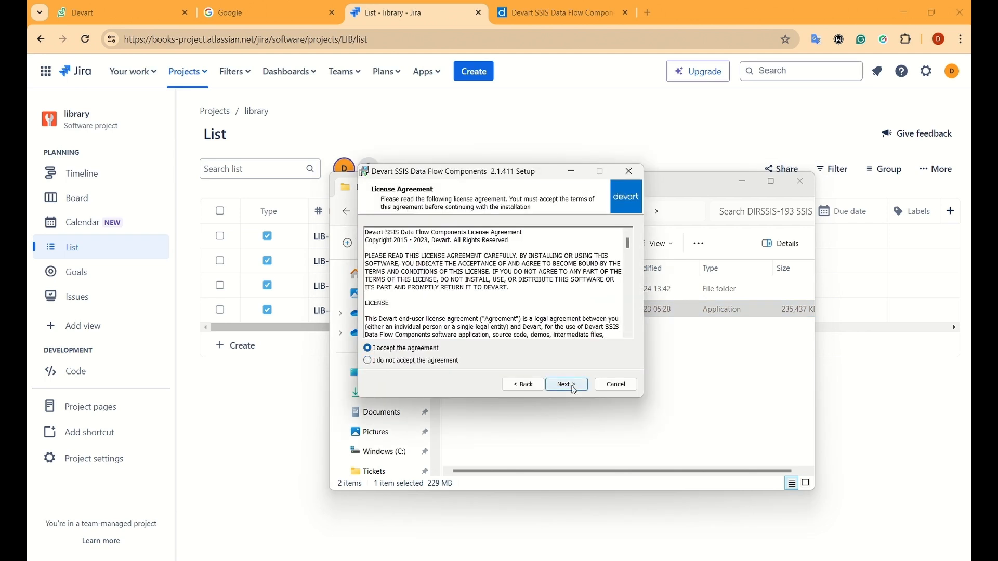
{"action": "left_click", "coordinate": [572, 386]}
{"action": "left_click", "coordinate": [572, 387]}
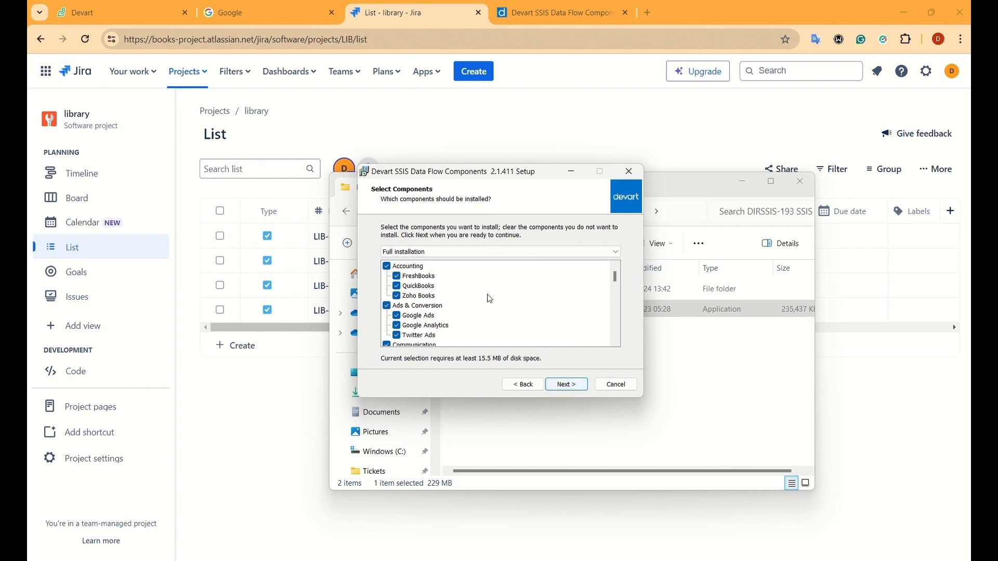
Choose a custom installation that includes only the Jira component under Project Management
{"action": "left_click", "coordinate": [475, 255]}
{"action": "left_click", "coordinate": [462, 270]}
{"action": "left_click_drag", "start_coordinate": [616, 280], "coordinate": [582, 335]}
{"action": "left_click", "coordinate": [416, 317]}
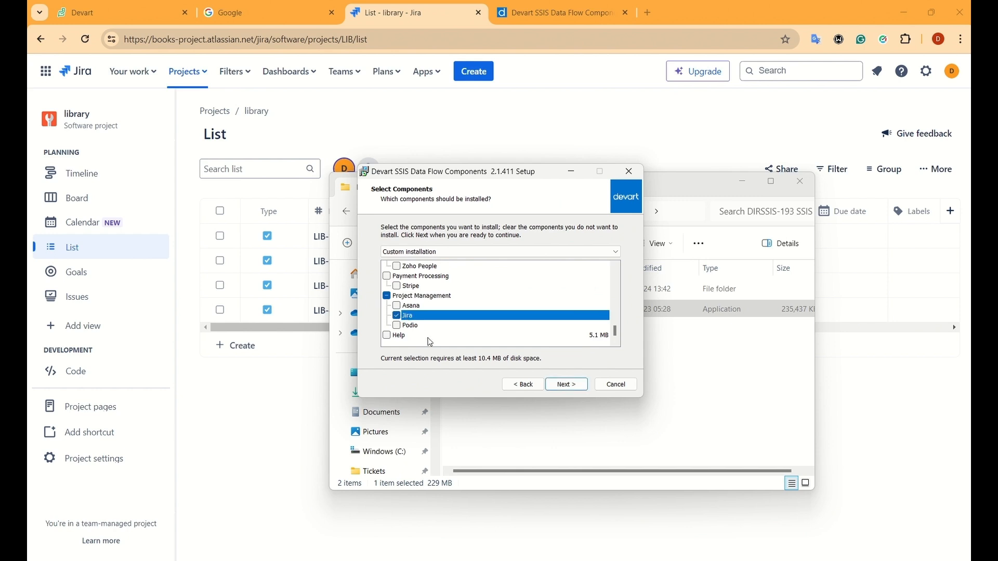
{"action": "left_click", "coordinate": [566, 385]}
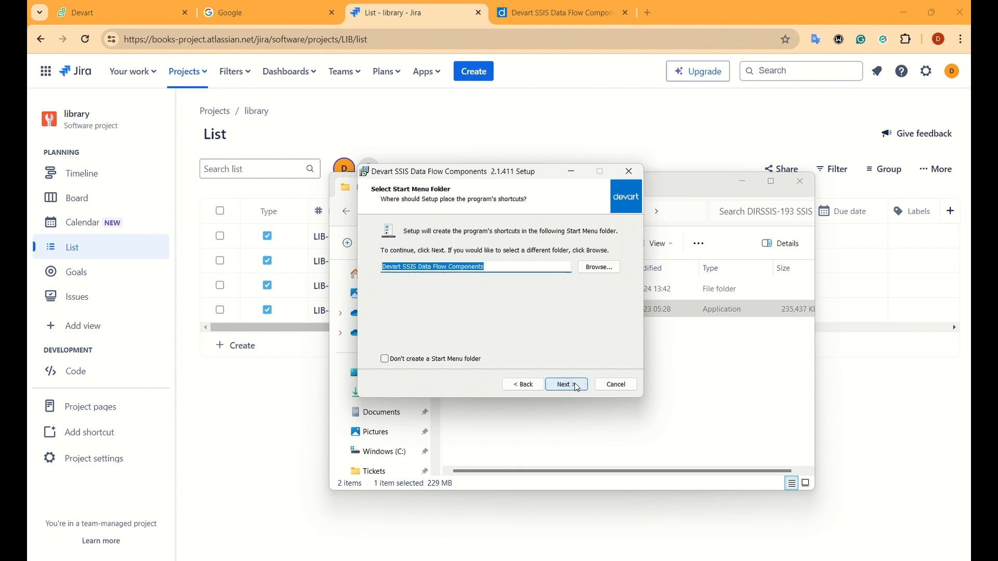
Keep the default Start Menu folder, run the installation, finish the setup wizard, and return to the browser window
{"action": "left_click", "coordinate": [572, 386]}
{"action": "left_click", "coordinate": [578, 387]}
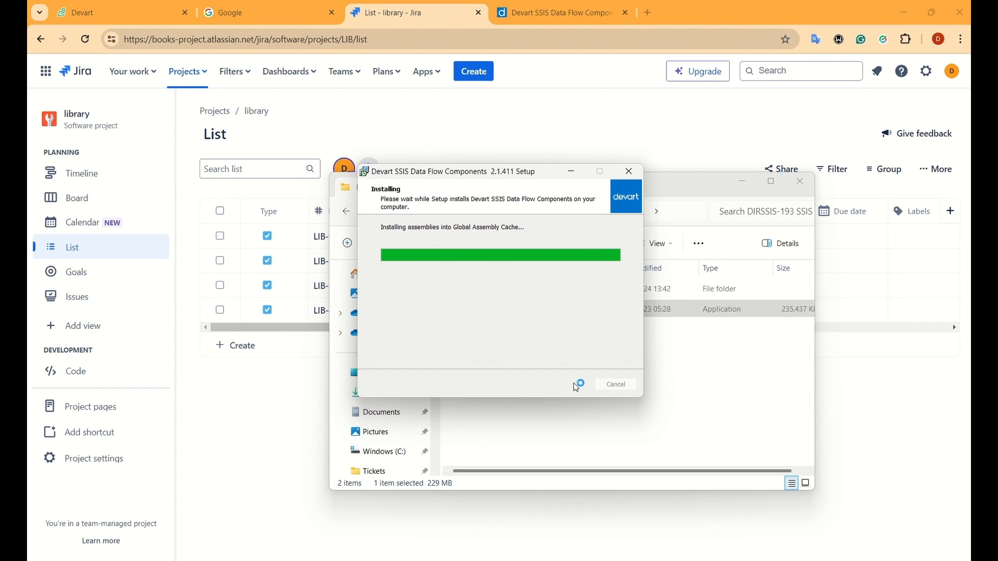
{"action": "left_click", "coordinate": [577, 387]}
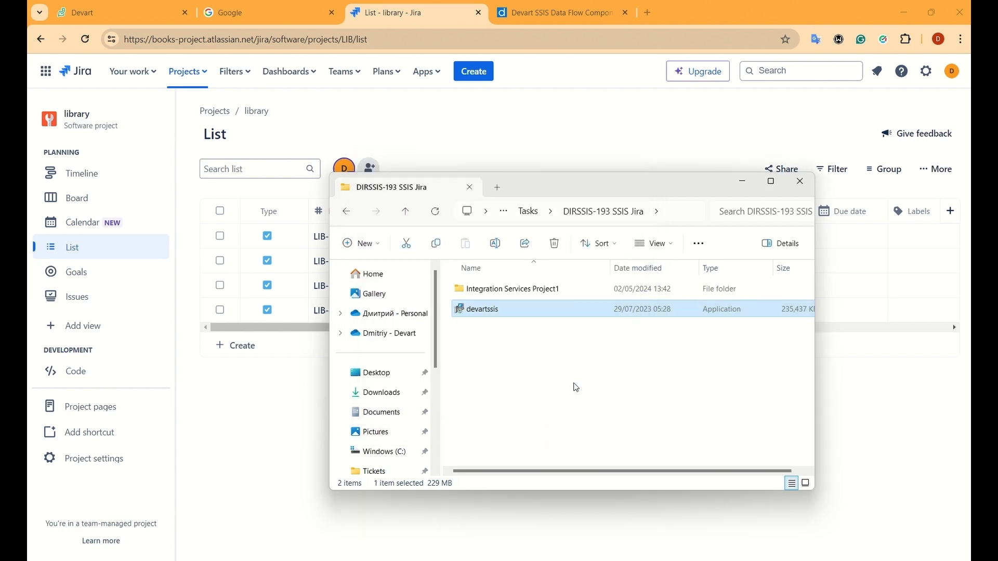
{"action": "left_click", "coordinate": [321, 445]}
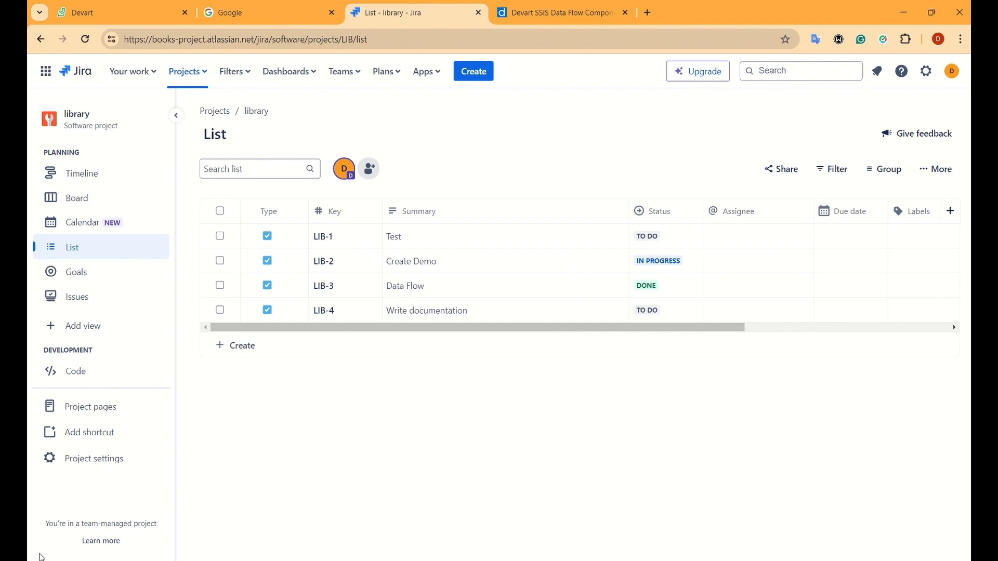
Launch Visual Studio 2019 and begin creating a new project
{"action": "left_click", "coordinate": [42, 557]}
{"action": "left_click", "coordinate": [379, 213]}
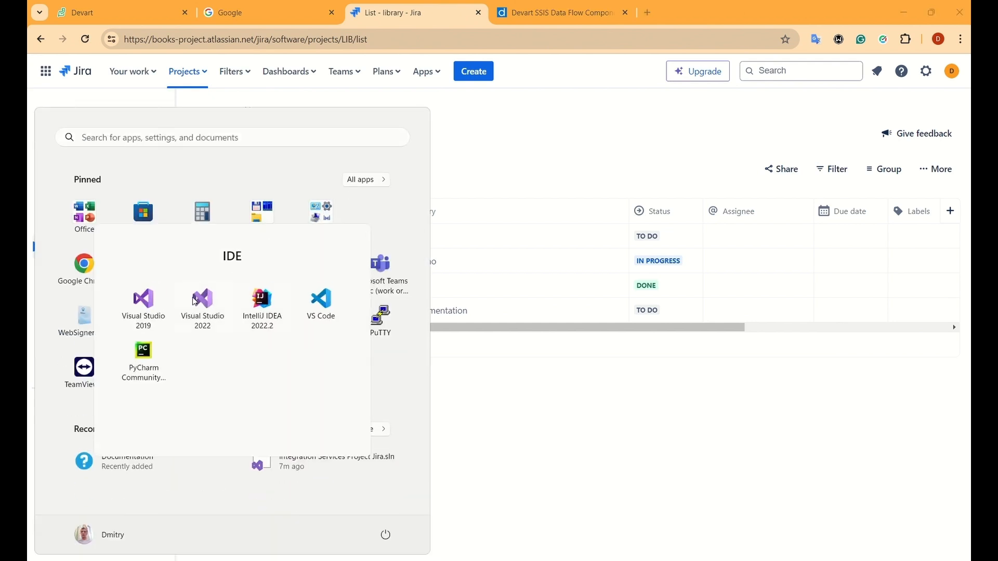
{"action": "left_click", "coordinate": [156, 310]}
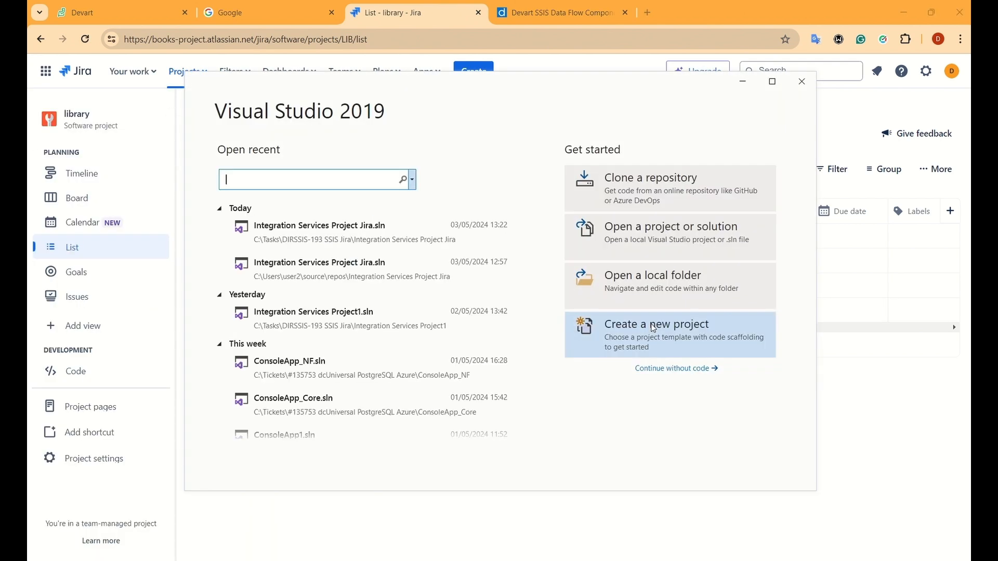
{"action": "left_click", "coordinate": [675, 330]}
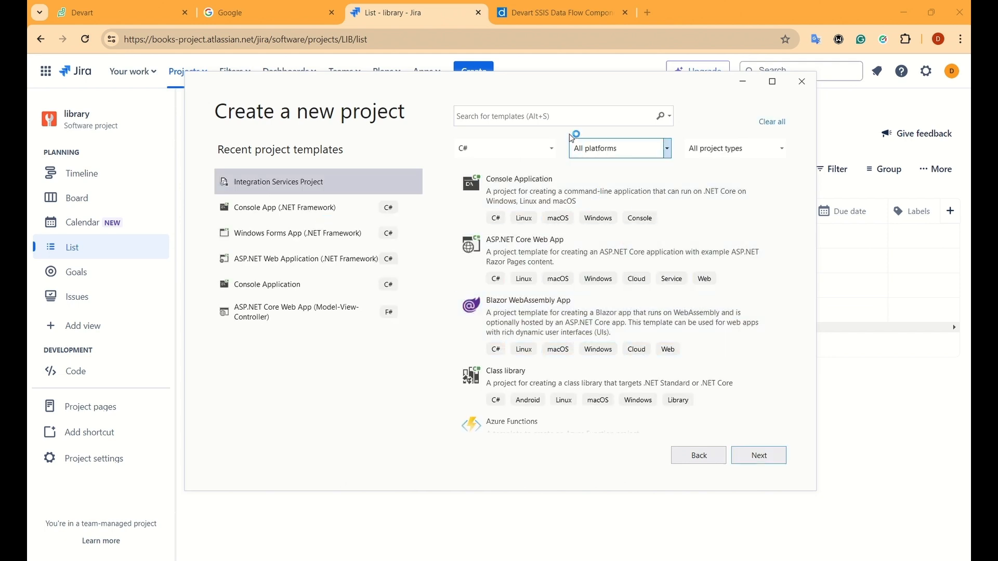
Search the project templates for "ssis" and choose the Integration Services Project template
{"action": "left_click", "coordinate": [564, 116]}
{"action": "type", "text": "ssis"}
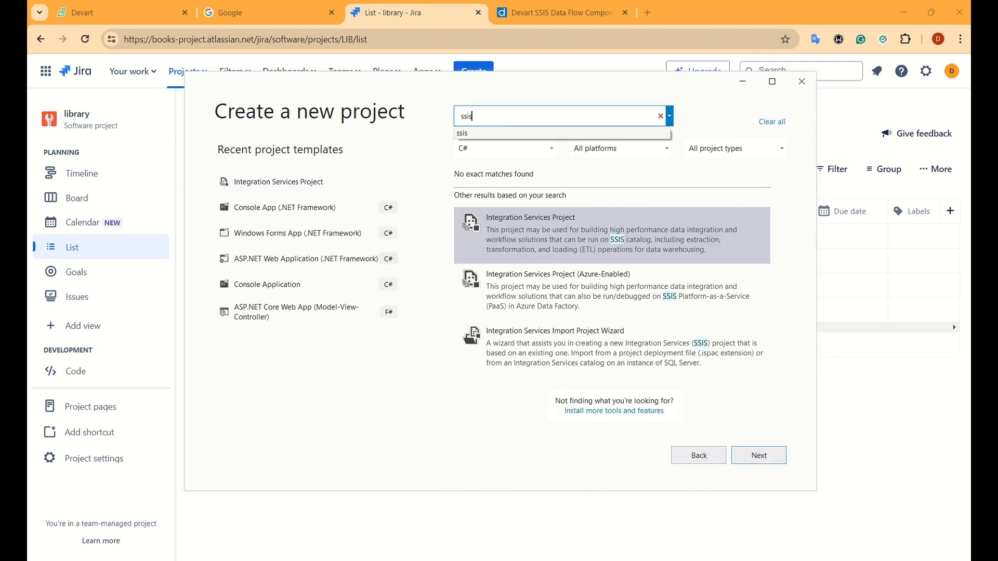
{"action": "left_click", "coordinate": [554, 243]}
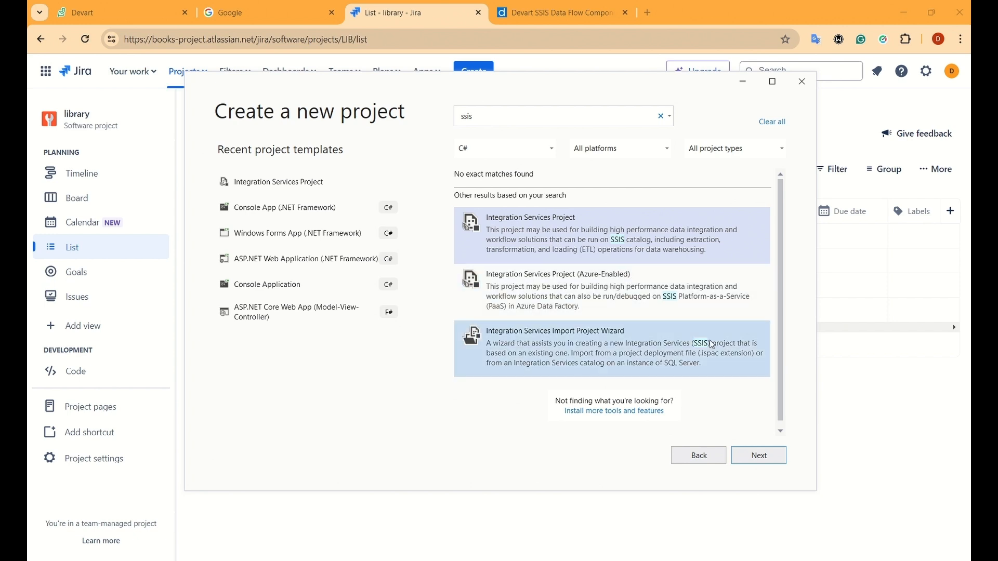
{"action": "left_click", "coordinate": [758, 455]}
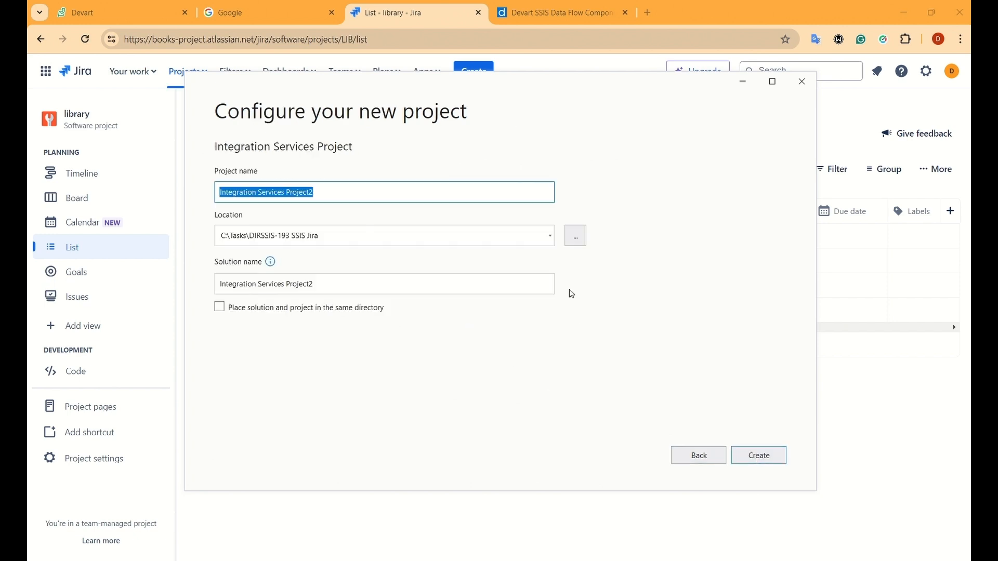
Name the project "Integration Services Project Jira" and create it in C:\Tasks\DIRSSIS-193 SSIS Jira
{"action": "left_click", "coordinate": [445, 191]}
{"action": "type", "text": "Jira"}
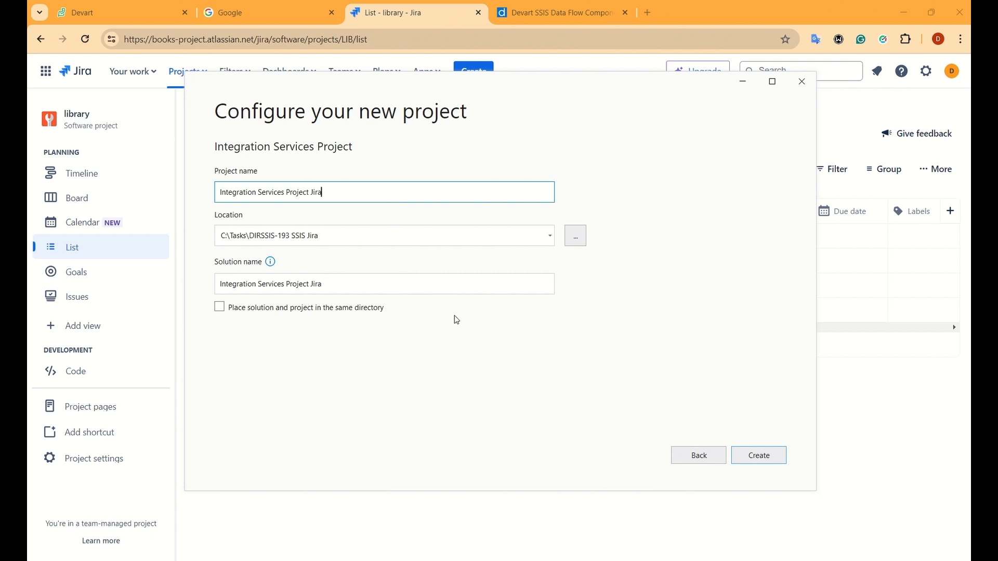
{"action": "left_click", "coordinate": [742, 461]}
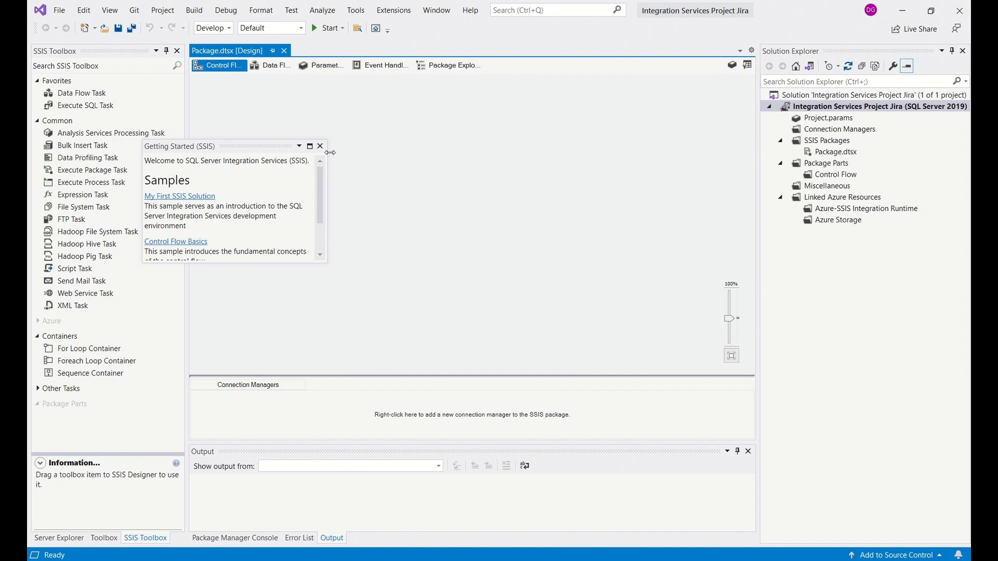
Close the Getting Started window and add a new Data Flow task to the package
{"action": "left_click", "coordinate": [320, 146]}
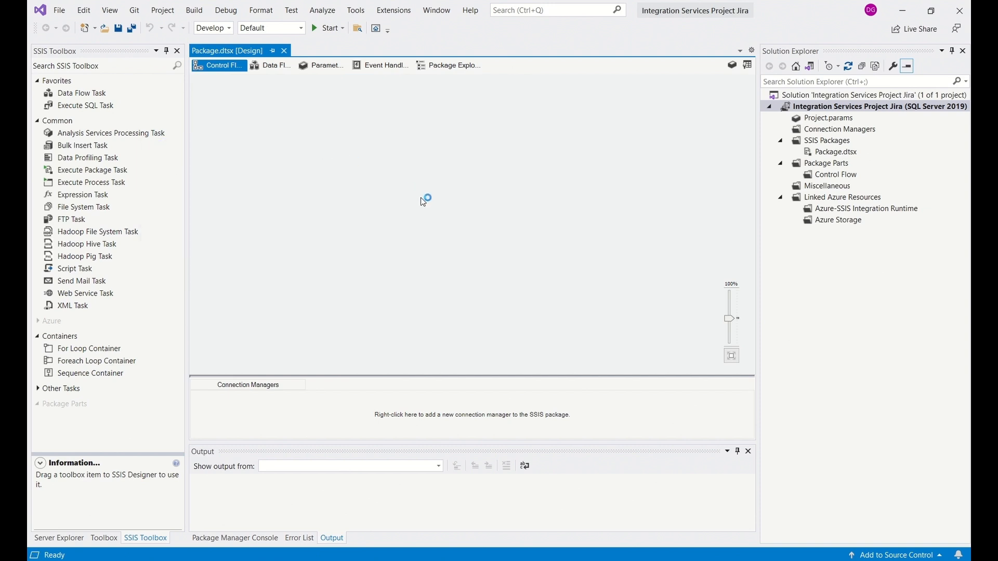
{"action": "left_click", "coordinate": [274, 67]}
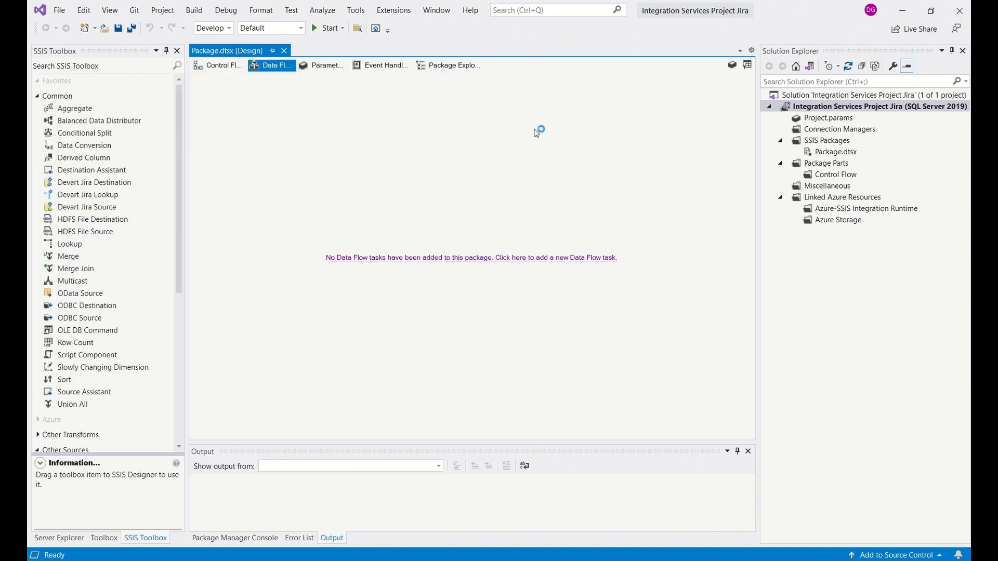
{"action": "left_click", "coordinate": [532, 259]}
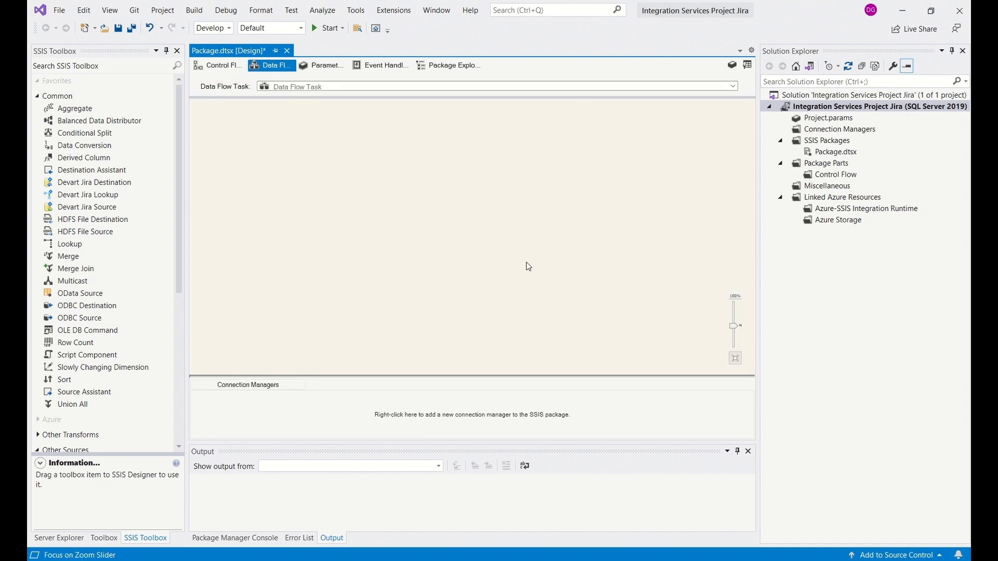
Add a DevartJira connection manager to the package and set its authentication to OAuth2
{"action": "right_click", "coordinate": [316, 417]}
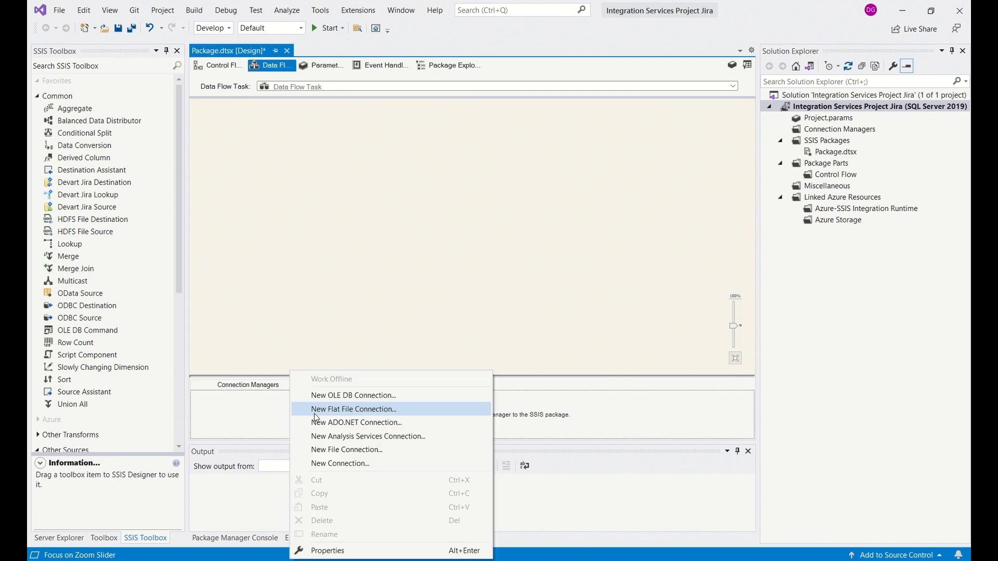
{"action": "left_click", "coordinate": [336, 465]}
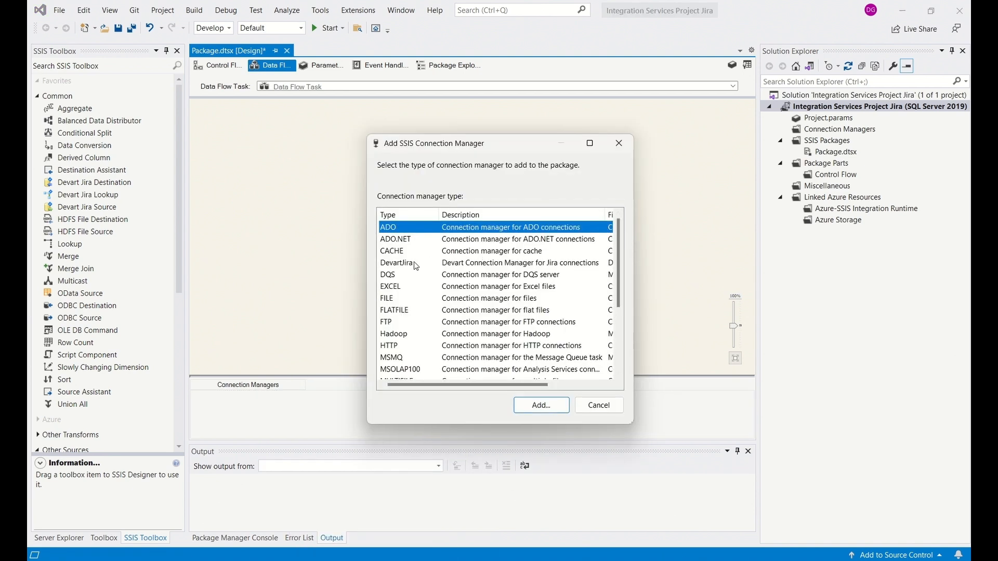
{"action": "left_click", "coordinate": [416, 265]}
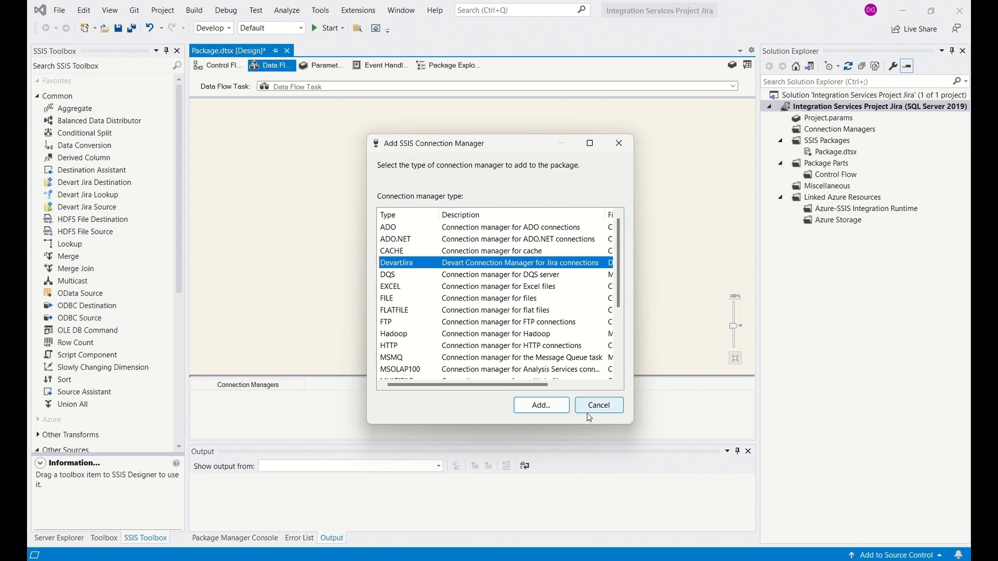
{"action": "left_click", "coordinate": [550, 410]}
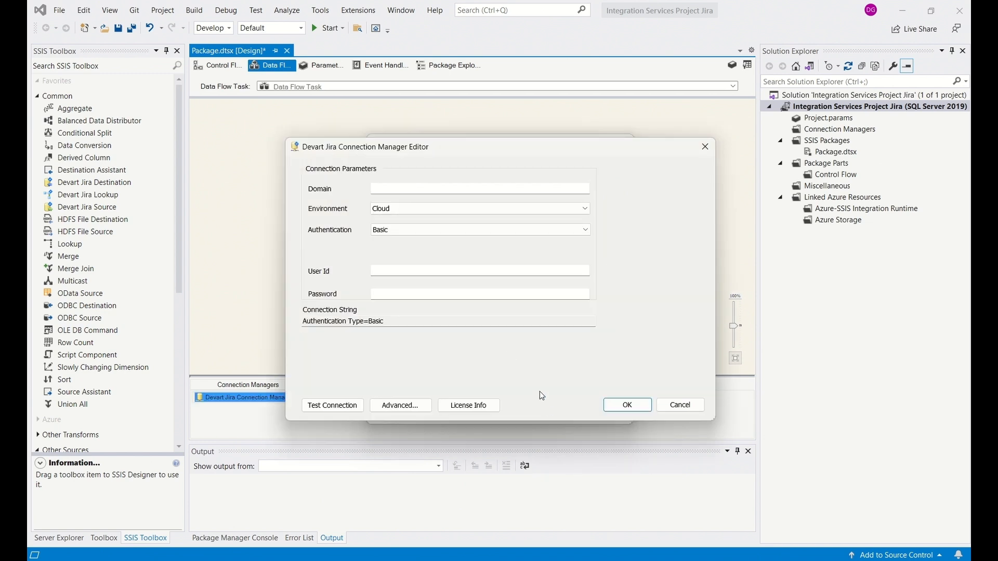
{"action": "left_click", "coordinate": [445, 234]}
{"action": "left_click", "coordinate": [472, 249]}
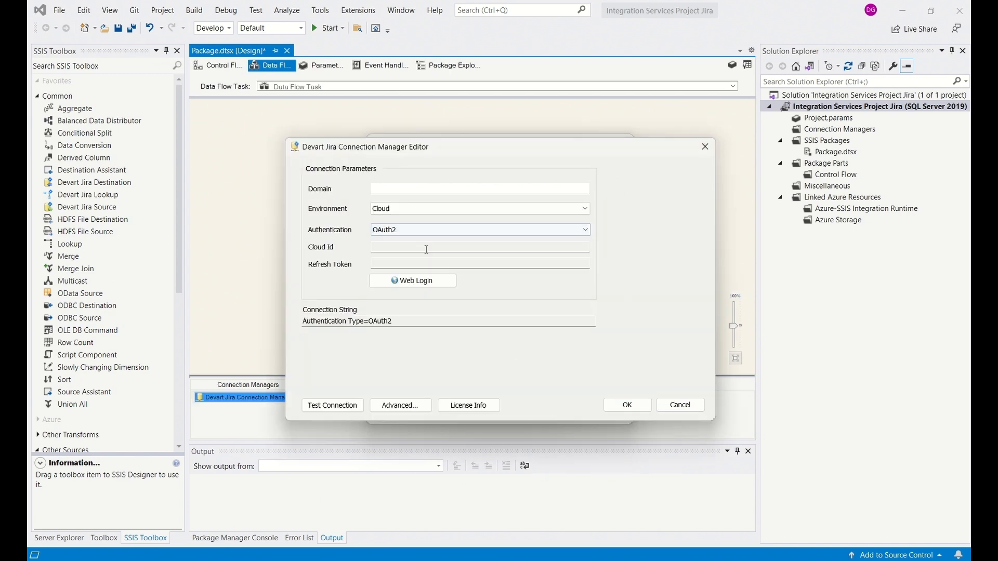
{"action": "left_click", "coordinate": [517, 188]}
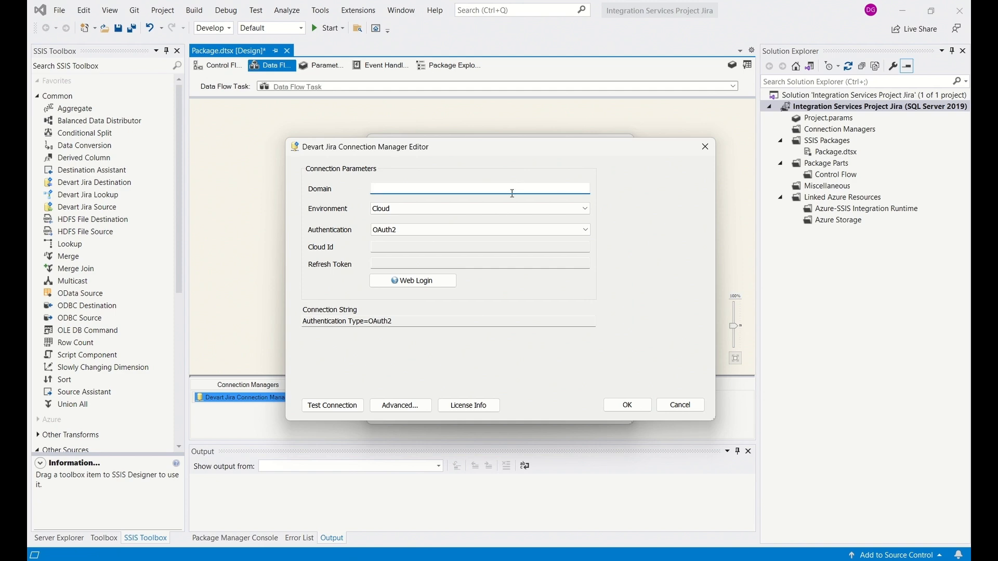
{"action": "key", "text": "alt+Tab"}
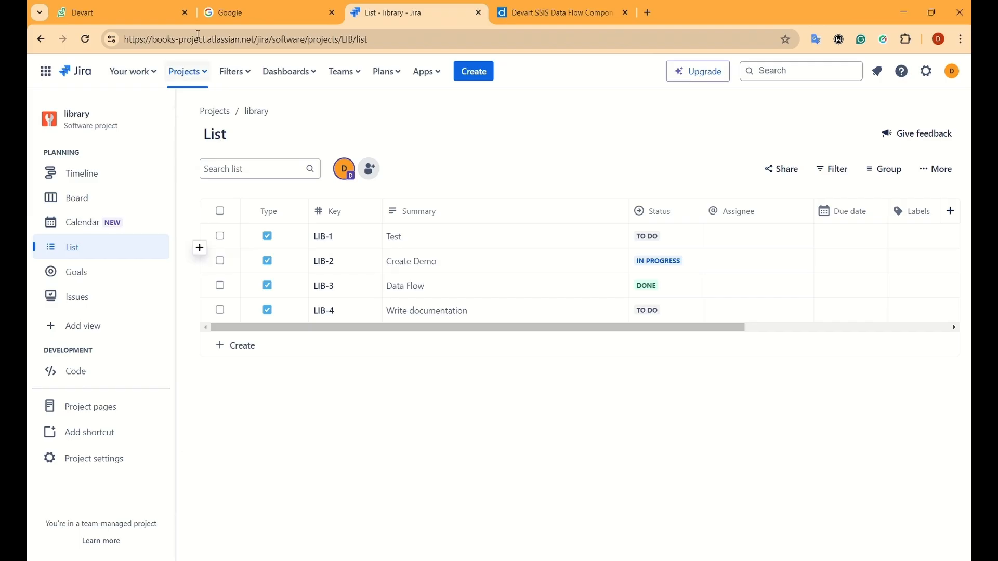
{"action": "left_click", "coordinate": [255, 41]}
{"action": "left_click", "coordinate": [255, 43]}
{"action": "left_click_drag", "start_coordinate": [257, 40], "coordinate": [122, 42]}
{"action": "key", "text": "ctrl+c"}
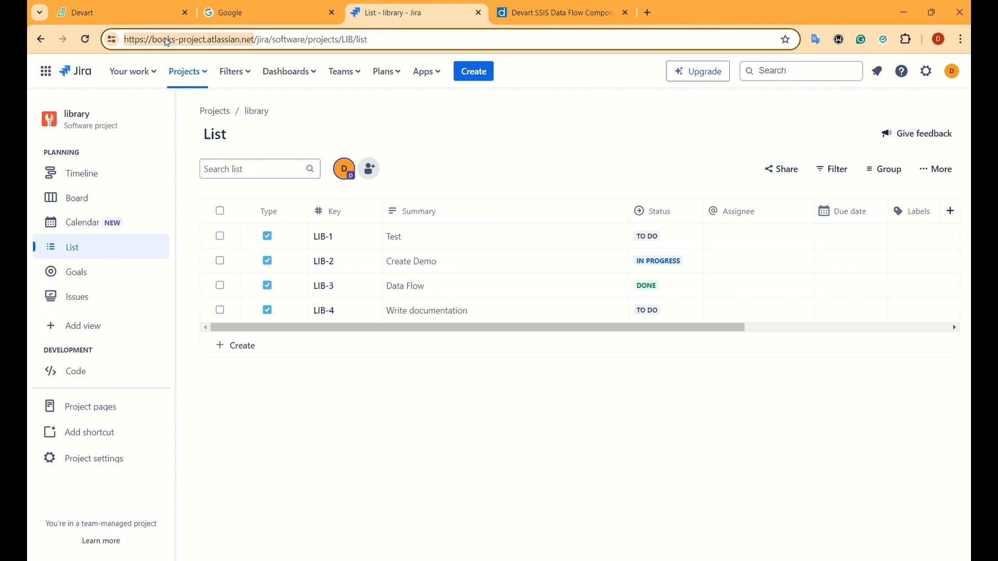
{"action": "key", "text": "alt+Tab"}
{"action": "left_click", "coordinate": [394, 189]}
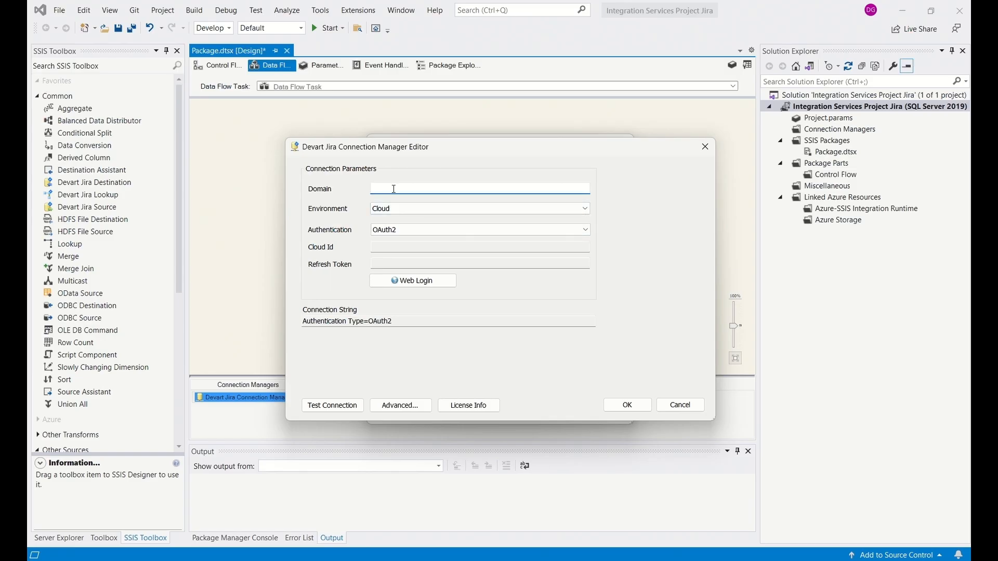
{"action": "key", "text": "ctrl+v"}
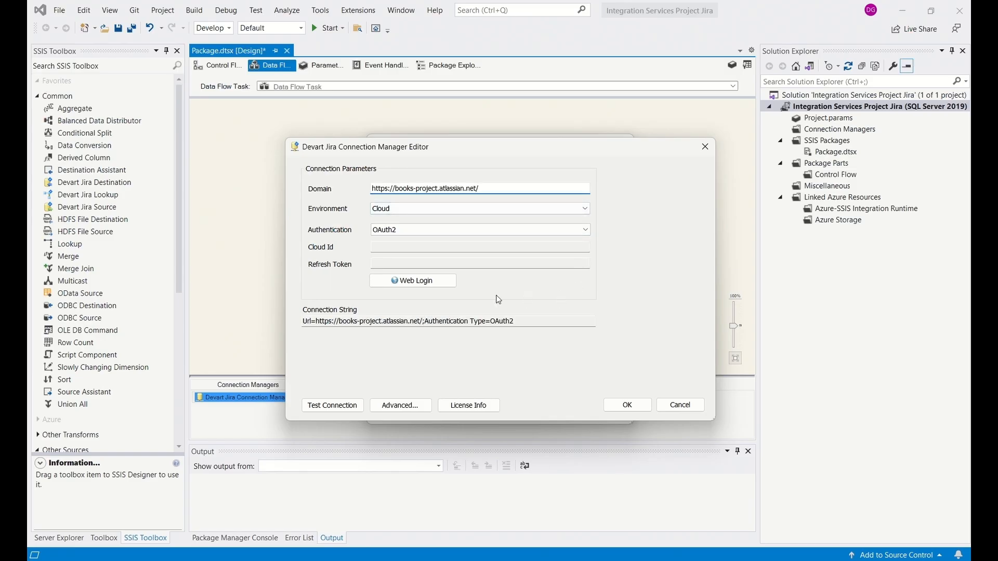
Authorize the connection through web login, granting Devart SSIS Data Flow access to the Atlassian account
{"action": "left_click", "coordinate": [404, 283]}
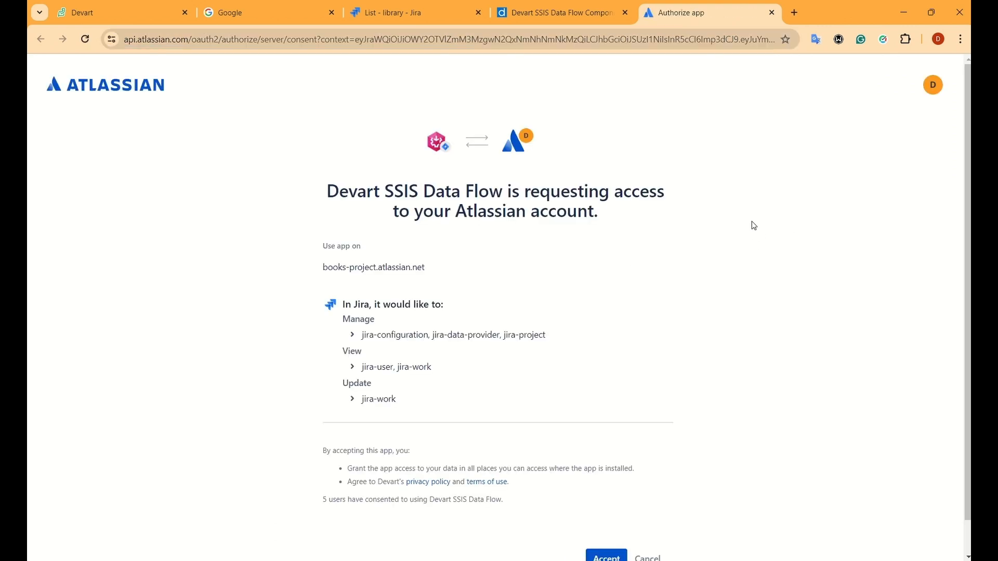
{"action": "scroll", "coordinate": [752, 225], "scroll_direction": "down", "scroll_amount": 1}
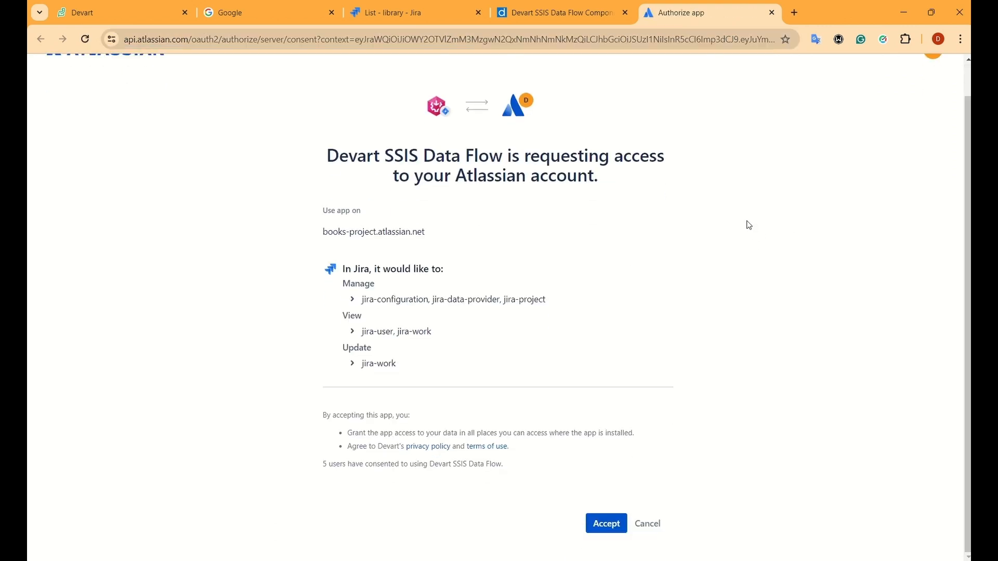
{"action": "left_click", "coordinate": [606, 522]}
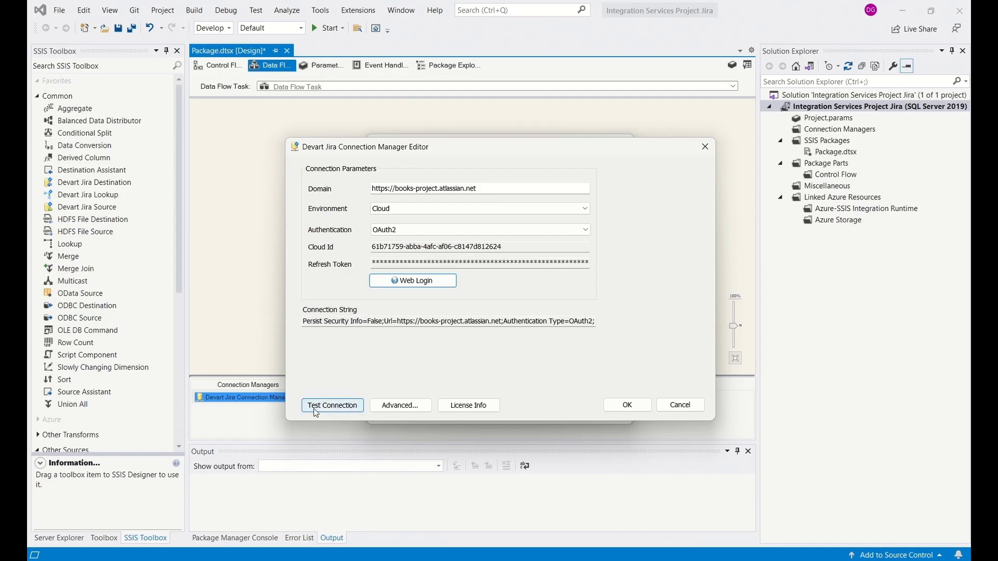
Test the Jira connection and save the connection manager
{"action": "left_click", "coordinate": [316, 410]}
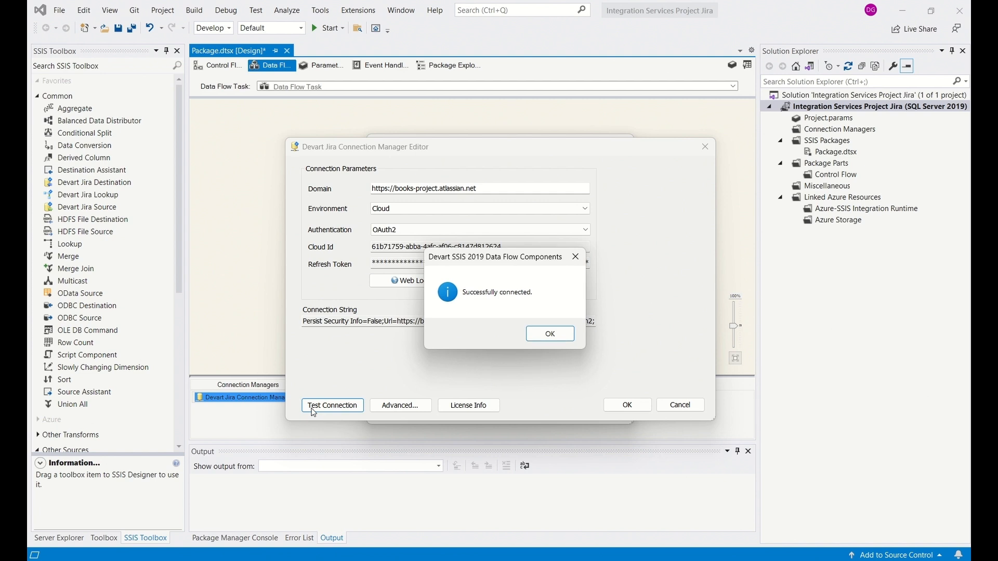
{"action": "left_click", "coordinate": [569, 338]}
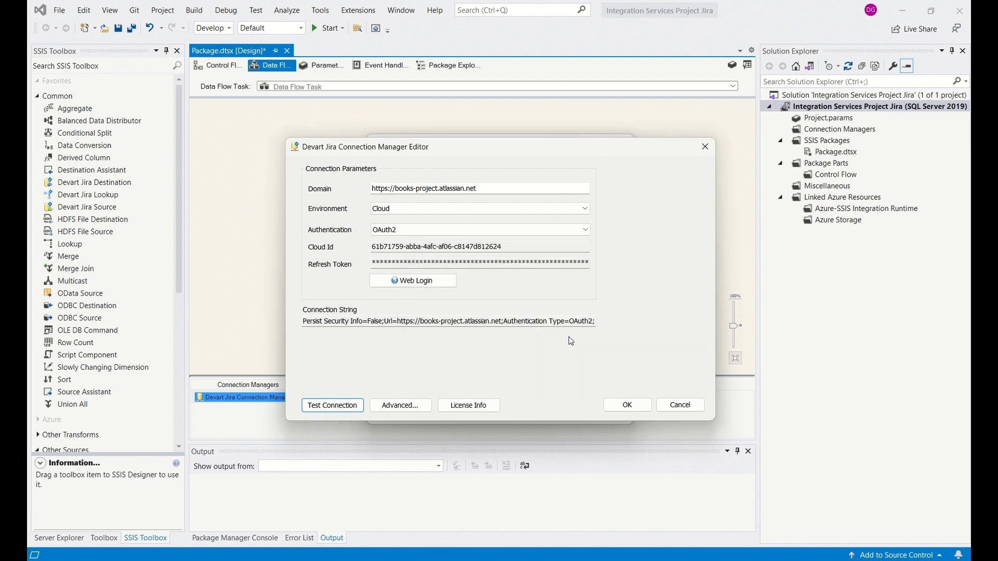
{"action": "left_click", "coordinate": [626, 405]}
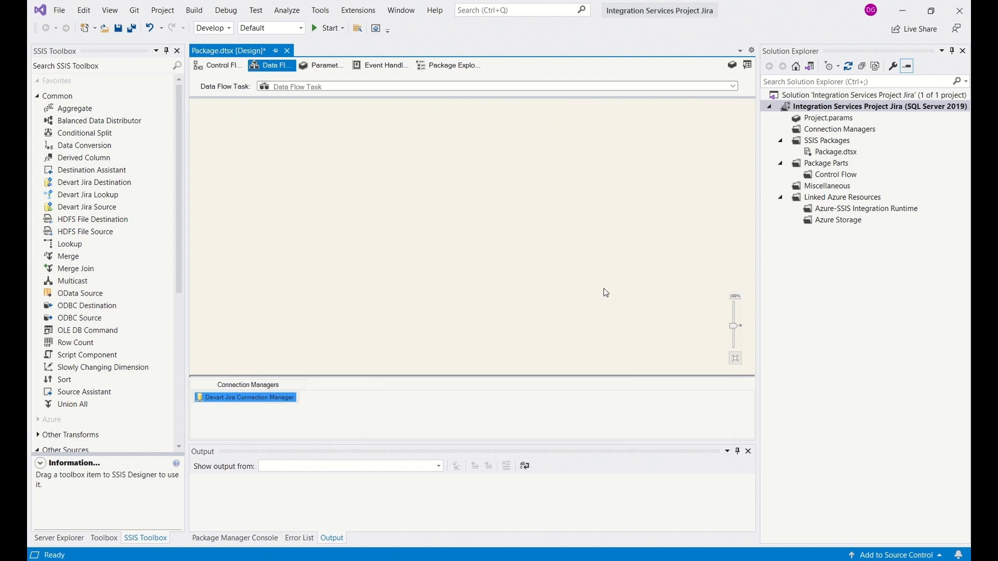
Add a Devart Jira Source to the data flow and set its connection to Devart Jira Connection Manager
{"action": "left_click_drag", "start_coordinate": [90, 212], "coordinate": [396, 156]}
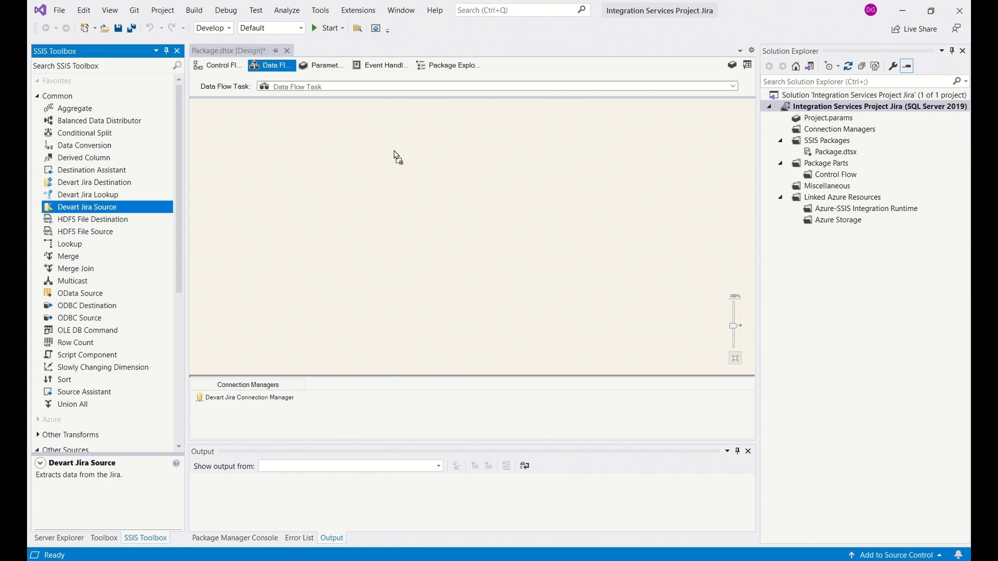
{"action": "double_click", "coordinate": [456, 167]}
{"action": "left_click", "coordinate": [549, 136]}
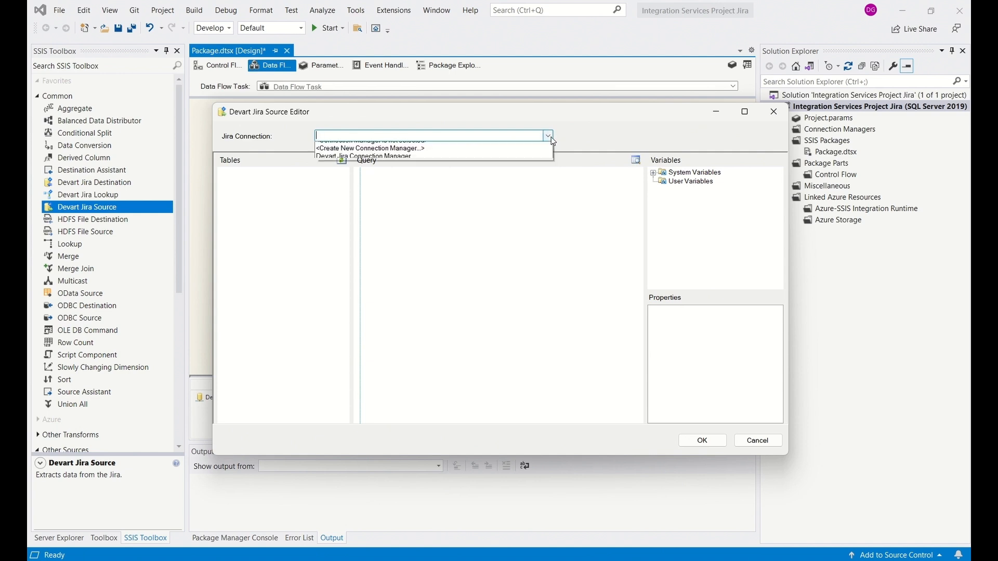
{"action": "left_click", "coordinate": [418, 163]}
Generate a SELECT query on the Issues table in the Jira source's query editor
{"action": "left_click", "coordinate": [468, 200]}
{"action": "left_click_drag", "start_coordinate": [345, 191], "coordinate": [346, 207]}
{"action": "left_click", "coordinate": [255, 350]}
{"action": "left_click_drag", "start_coordinate": [252, 352], "coordinate": [449, 206]}
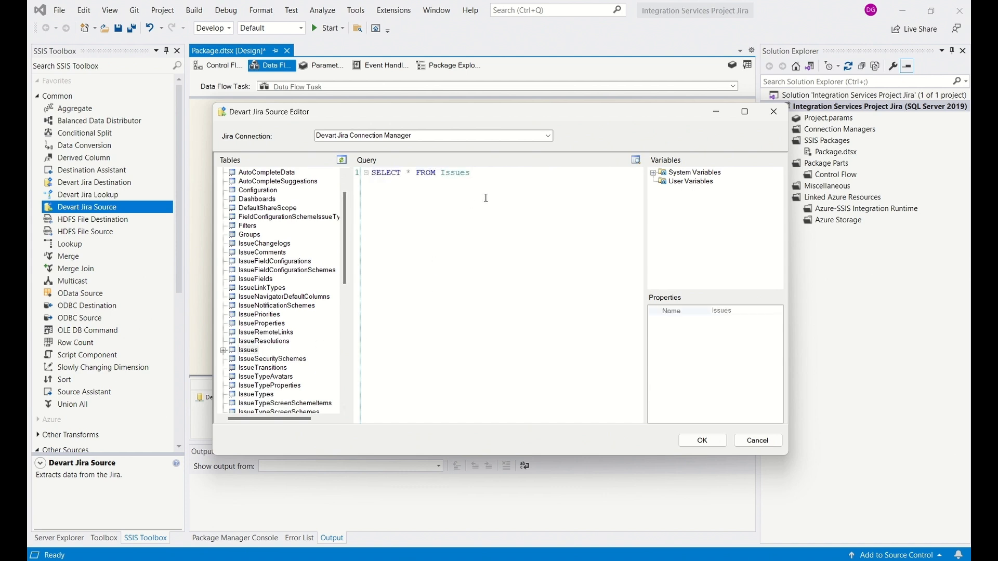
Add the Id, Key, Summary and Status_Name columns of the Issues table to the query
{"action": "left_click", "coordinate": [223, 350]}
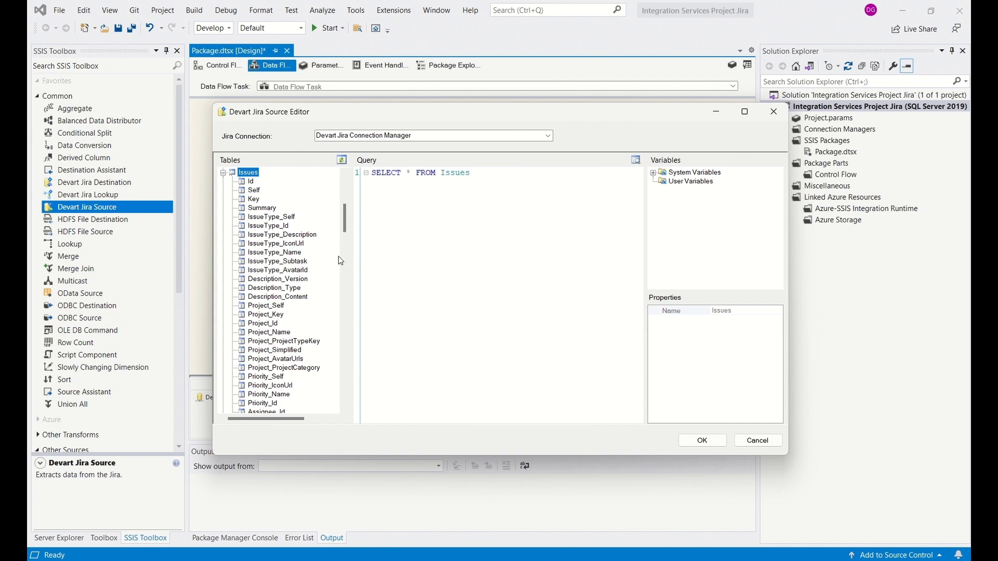
{"action": "left_click", "coordinate": [251, 181]}
{"action": "left_click_drag", "start_coordinate": [252, 181], "coordinate": [390, 234]}
{"action": "left_click", "coordinate": [253, 201]}
{"action": "left_click_drag", "start_coordinate": [257, 202], "coordinate": [395, 233]}
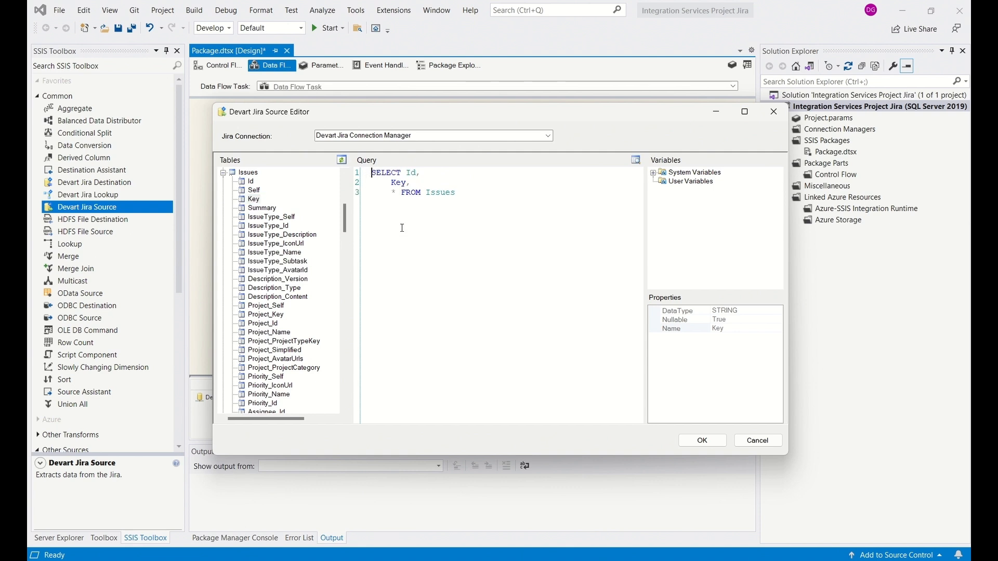
{"action": "left_click", "coordinate": [268, 209]}
{"action": "left_click_drag", "start_coordinate": [273, 210], "coordinate": [393, 242]}
{"action": "left_click_drag", "start_coordinate": [344, 215], "coordinate": [351, 238]}
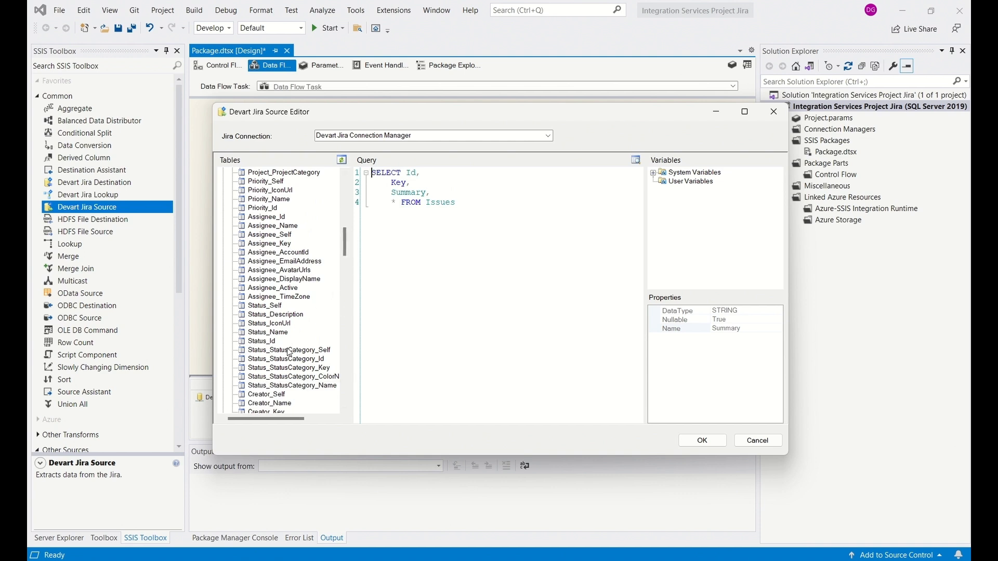
{"action": "scroll", "coordinate": [289, 353], "scroll_direction": "down", "scroll_amount": 1}
{"action": "left_click_drag", "start_coordinate": [286, 311], "coordinate": [405, 259]}
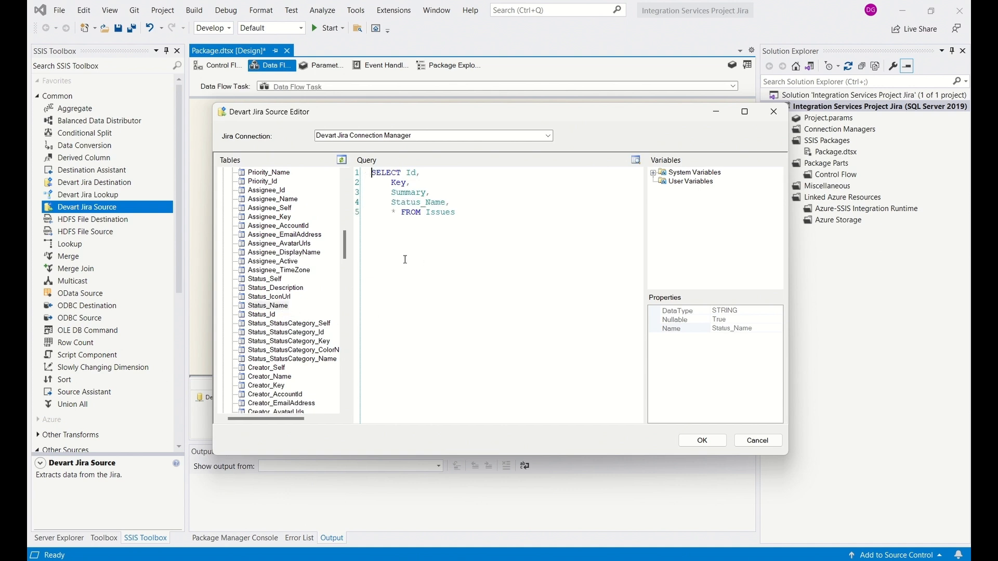
Remove the asterisk and the comma after Status_Name so the query selects only the four named columns
{"action": "key", "text": "Delete"}
{"action": "key", "text": "Delete"}
{"action": "key", "text": "Up"}
{"action": "key", "text": "BackSpace"}
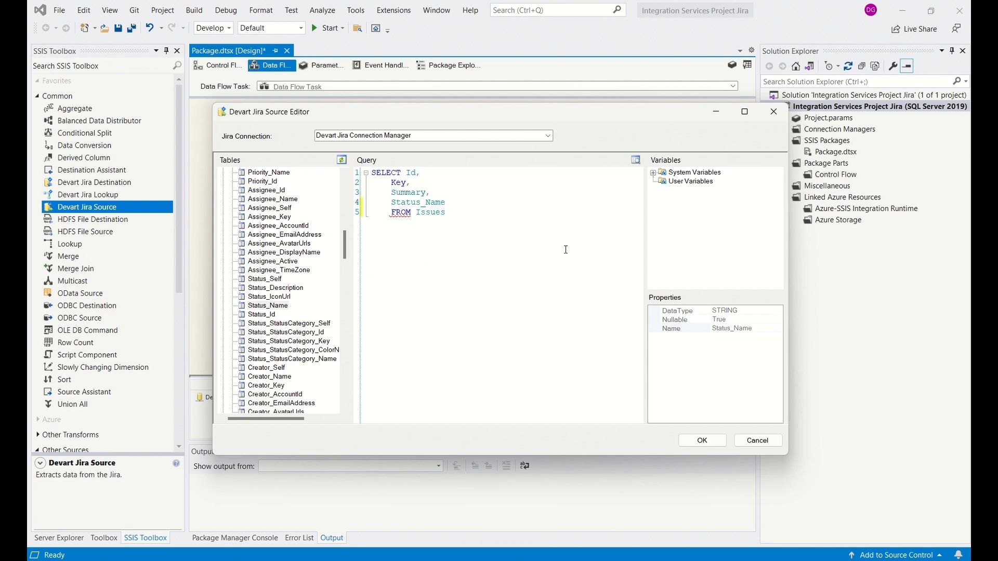
Preview the data returned by the query and save the Jira source settings
{"action": "left_click", "coordinate": [635, 163]}
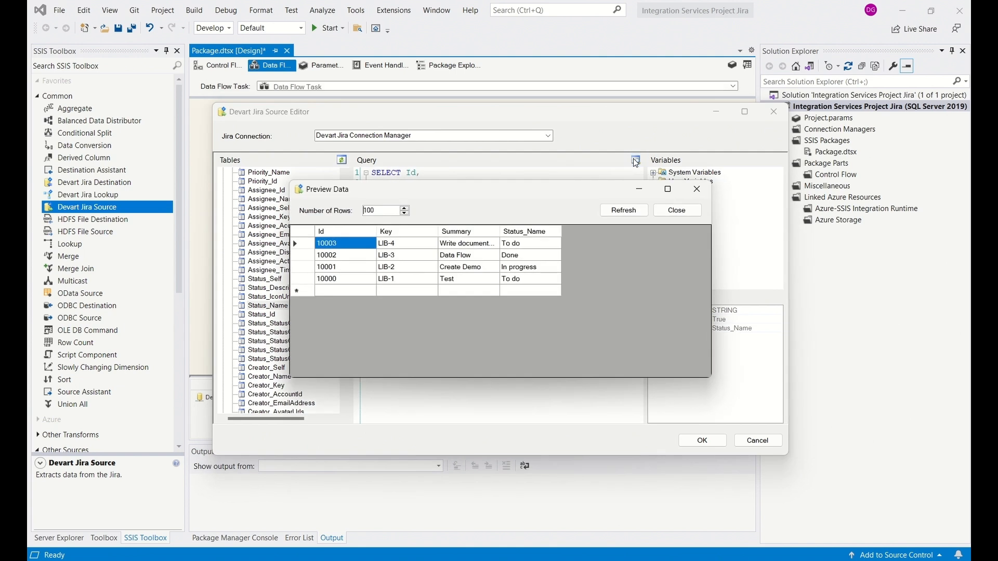
{"action": "left_click", "coordinate": [685, 212]}
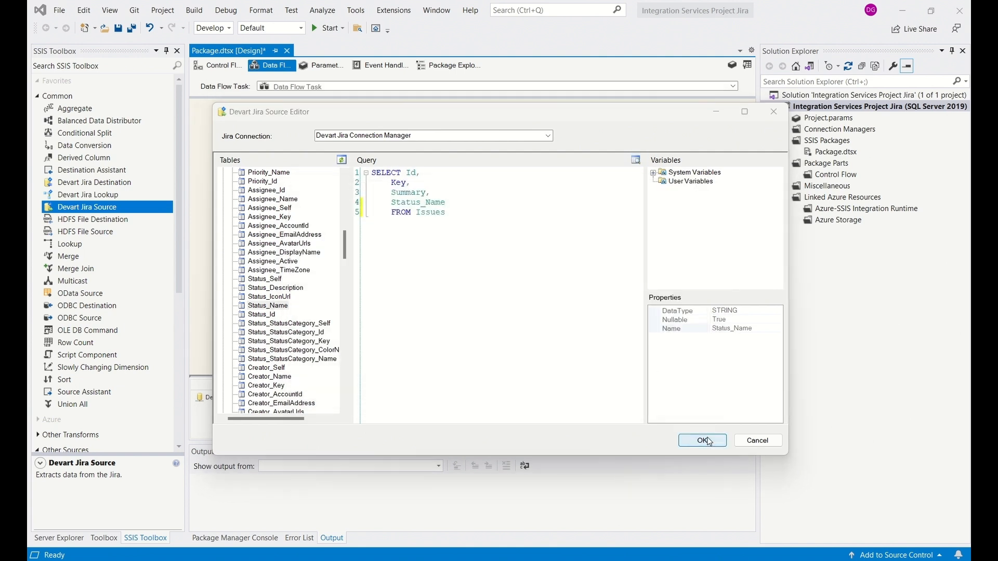
{"action": "left_click", "coordinate": [702, 441]}
Add a Flat File Destination below the Devart Jira Source and connect the source's output to it
{"action": "left_click_drag", "start_coordinate": [179, 188], "coordinate": [190, 339]}
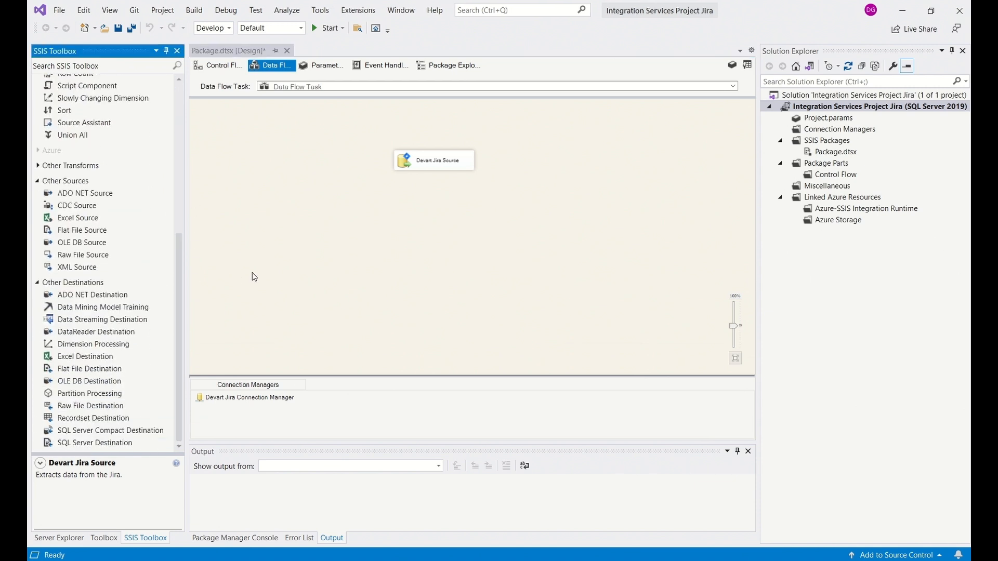
{"action": "left_click", "coordinate": [94, 372]}
{"action": "left_click_drag", "start_coordinate": [103, 373], "coordinate": [398, 248]}
{"action": "left_click", "coordinate": [452, 168]}
{"action": "left_click_drag", "start_coordinate": [439, 177], "coordinate": [439, 252]}
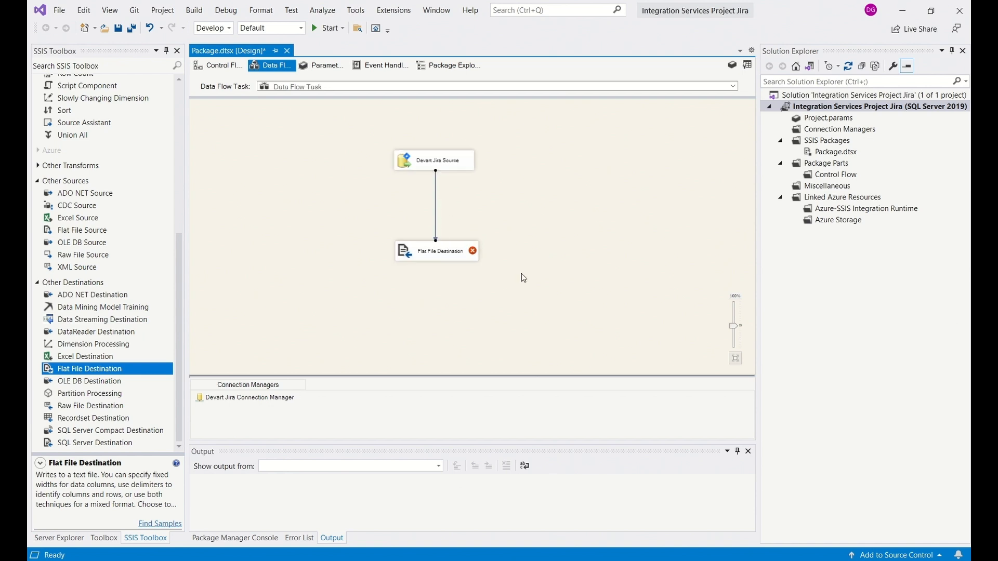
Create a delimited flat file connection manager for the destination, writing to issues.txt in the DIRSSIS-193 SSIS Jira folder with Unicode enabled
{"action": "double_click", "coordinate": [415, 251]}
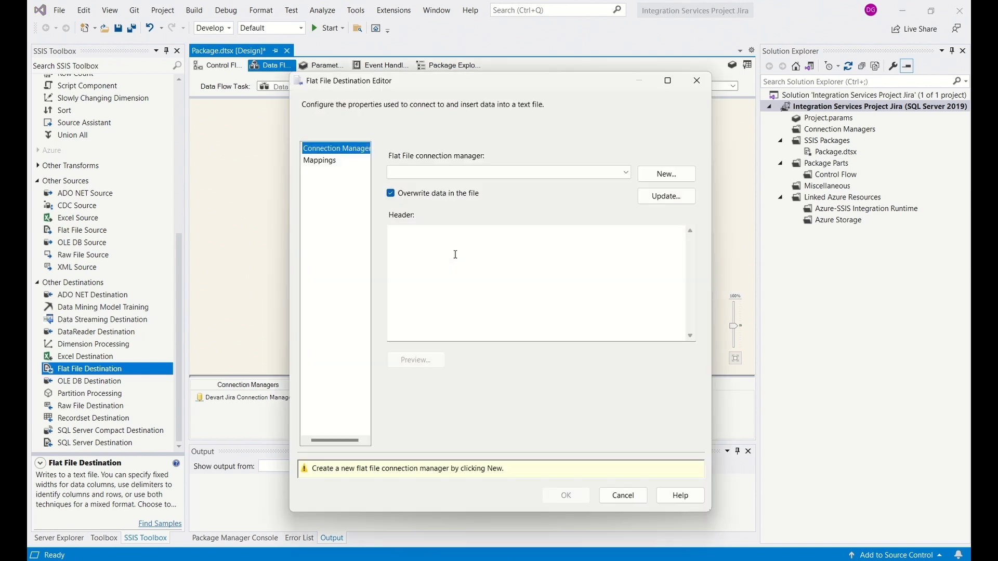
{"action": "left_click", "coordinate": [667, 174]}
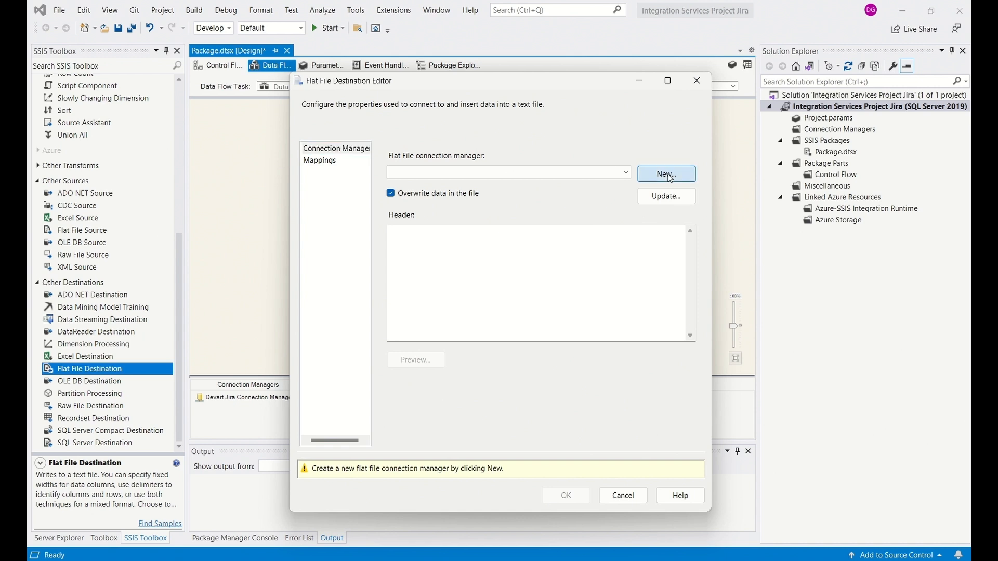
{"action": "left_click", "coordinate": [334, 238]}
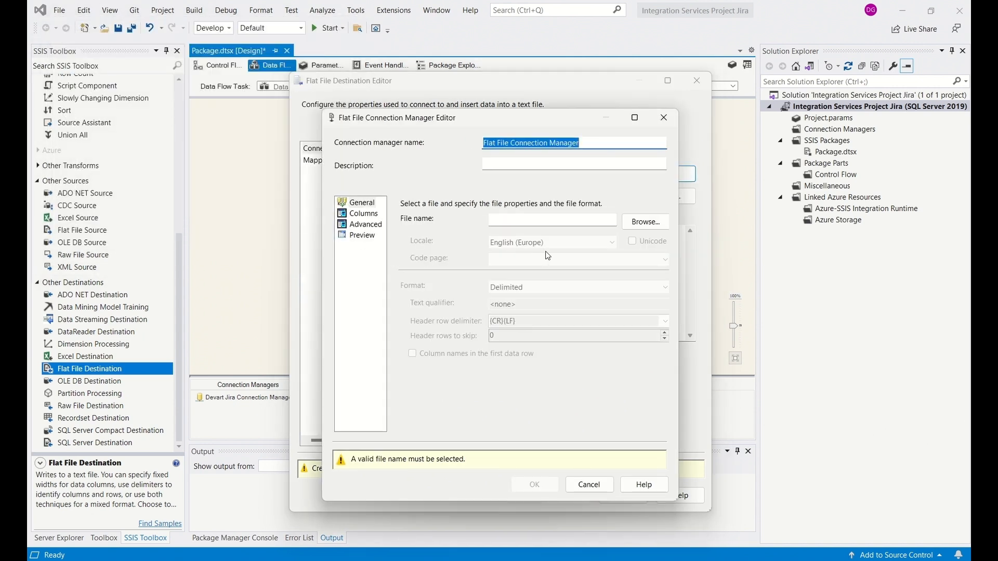
{"action": "left_click", "coordinate": [645, 223]}
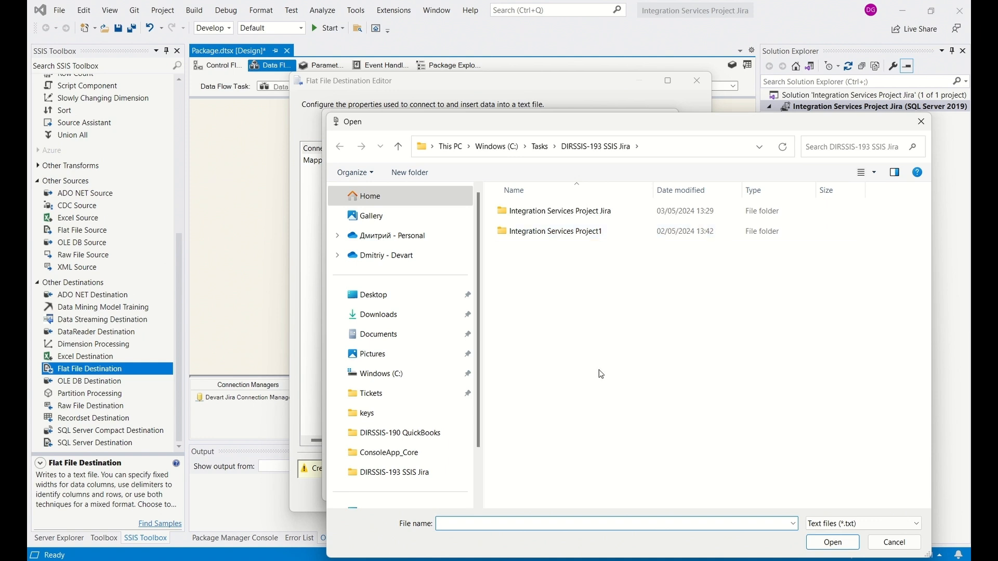
{"action": "type", "text": "issues"}
{"action": "left_click", "coordinate": [832, 542]}
{"action": "left_click", "coordinate": [633, 243]}
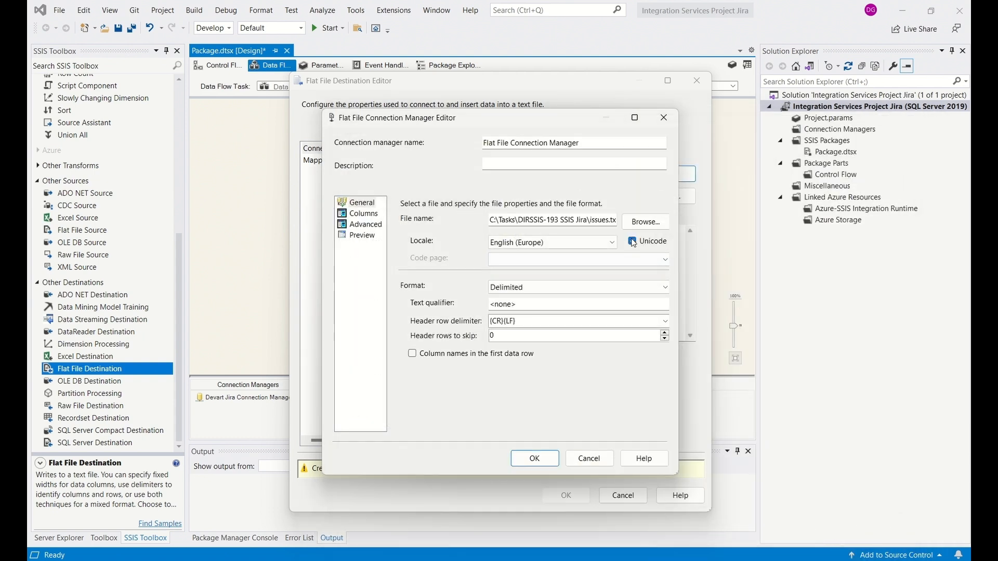
{"action": "left_click", "coordinate": [534, 456]}
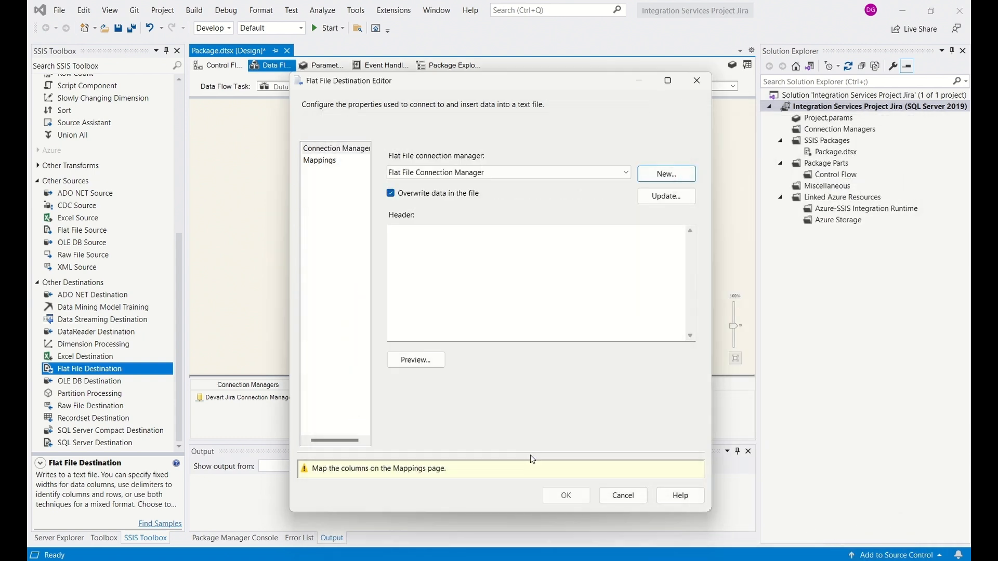
Map the Id, Key, Summary and Status_Name input columns to the same-named destination columns and save the destination
{"action": "left_click", "coordinate": [326, 162]}
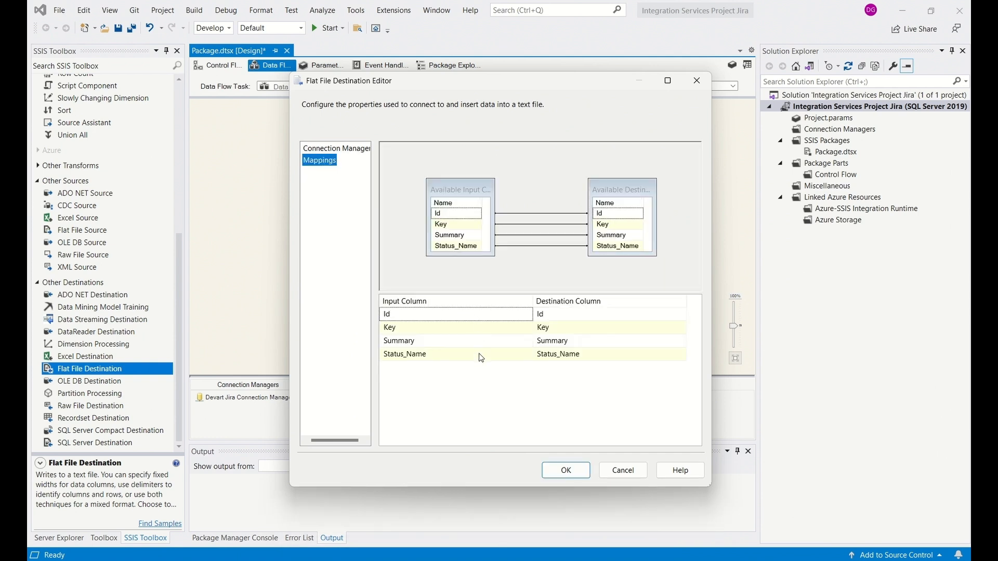
{"action": "left_click", "coordinate": [572, 471]}
{"action": "left_click", "coordinate": [528, 268]}
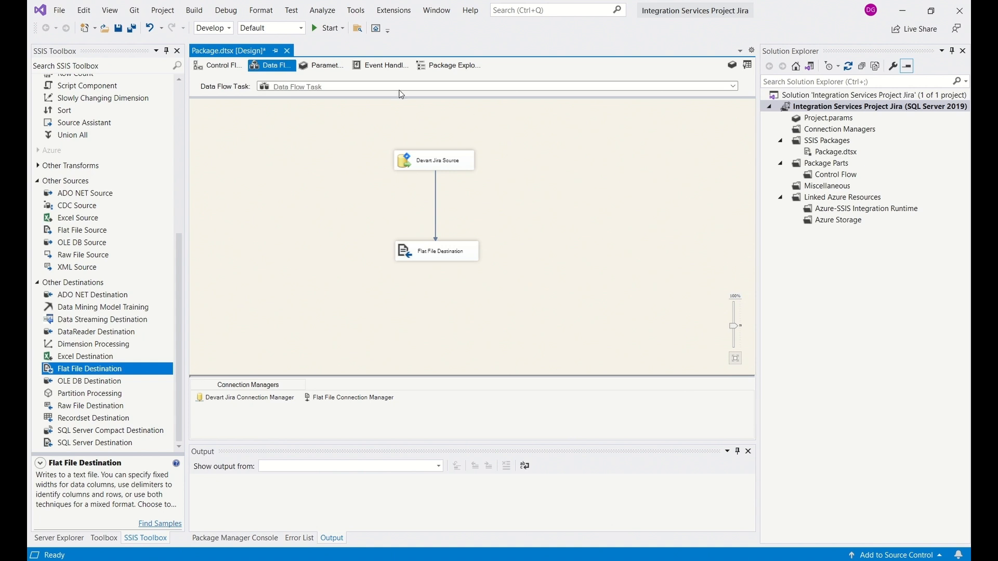
Run the package, switch to File Explorer and open the exported issues.txt in Notepad++
{"action": "left_click", "coordinate": [323, 29]}
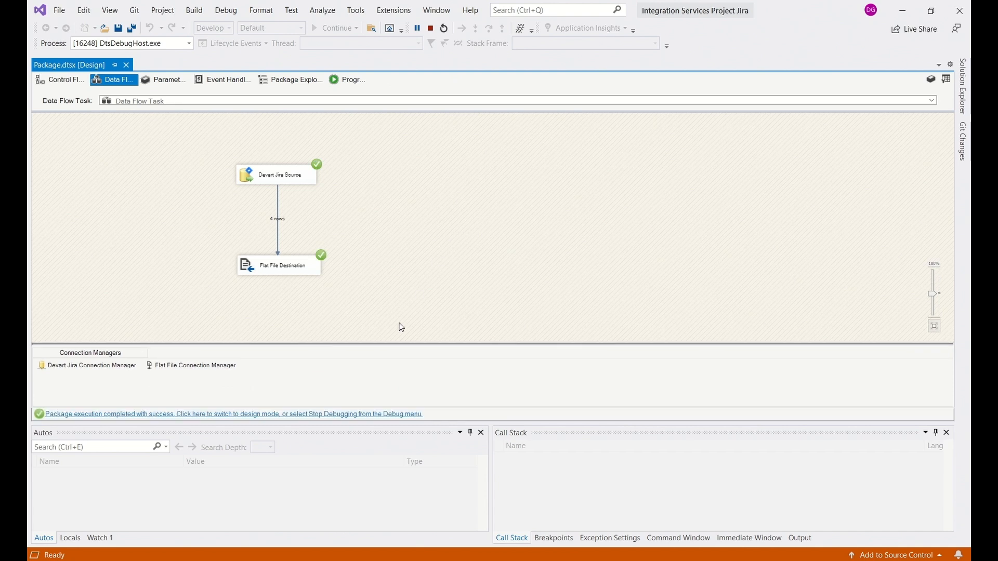
{"action": "key", "text": "alt+Tab"}
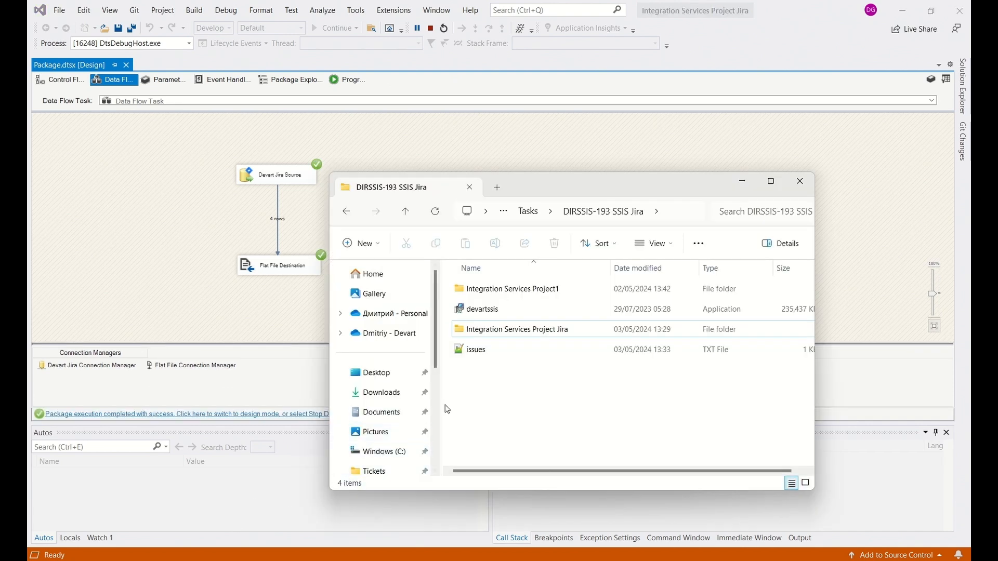
{"action": "left_click", "coordinate": [479, 351]}
{"action": "double_click", "coordinate": [484, 352]}
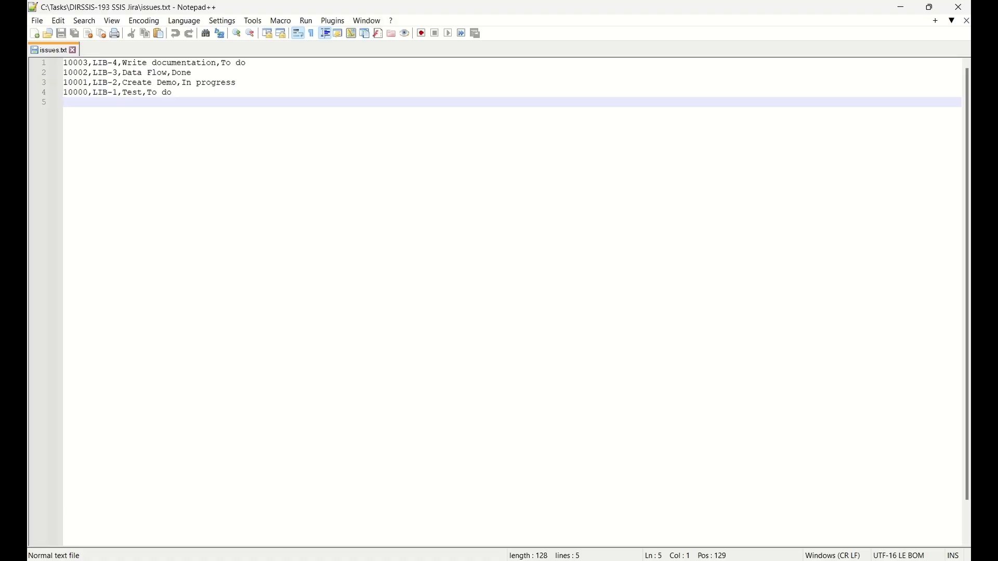
{"action": "double_click", "coordinate": [684, 9]}
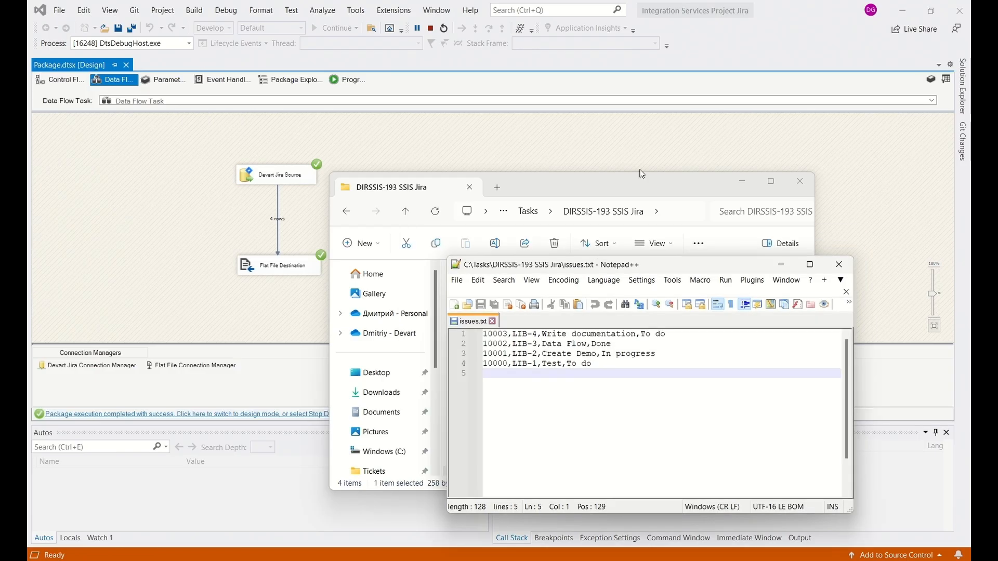
Switch to the browser and compare the exported rows with the library project's issue list in Jira
{"action": "left_click", "coordinate": [154, 560]}
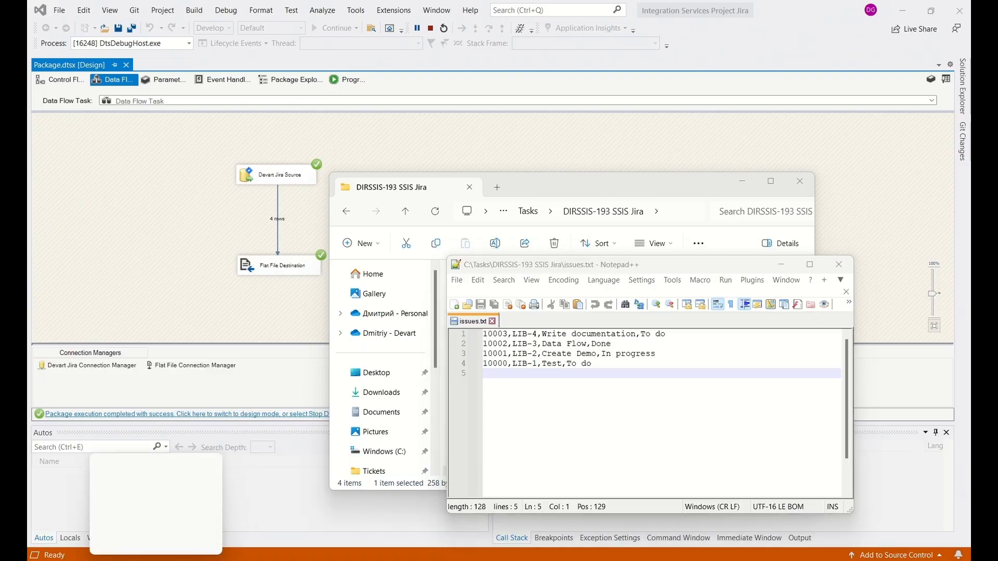
{"action": "left_click", "coordinate": [400, 12]}
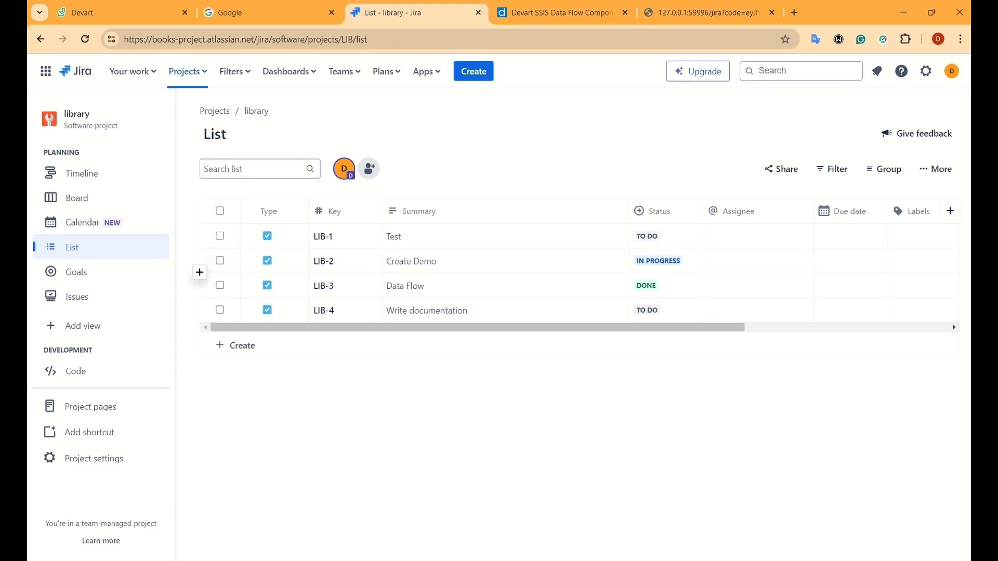
{"action": "key", "text": "alt+Tab"}
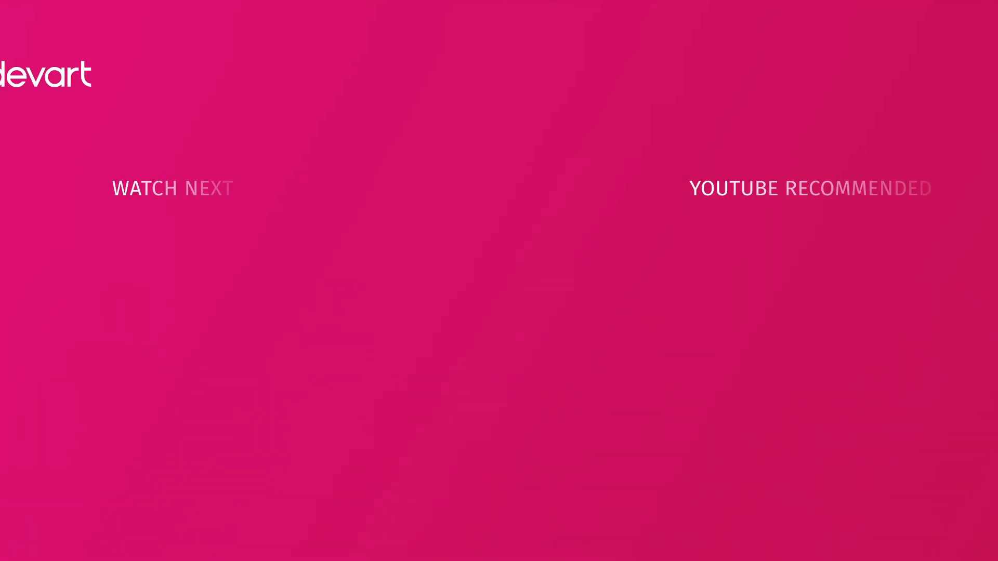